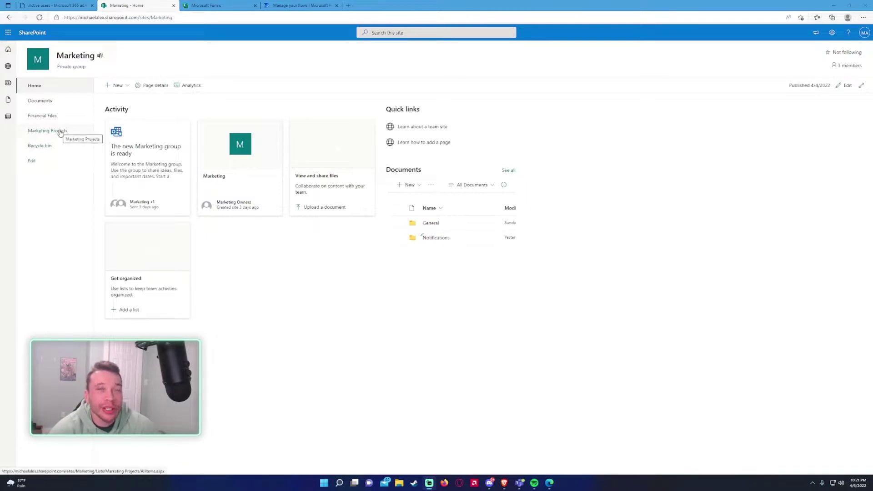
View the empty Marketing Projects list, cancel a New item form, and close the Forms page.
{"action": "left_click", "coordinate": [115, 85]}
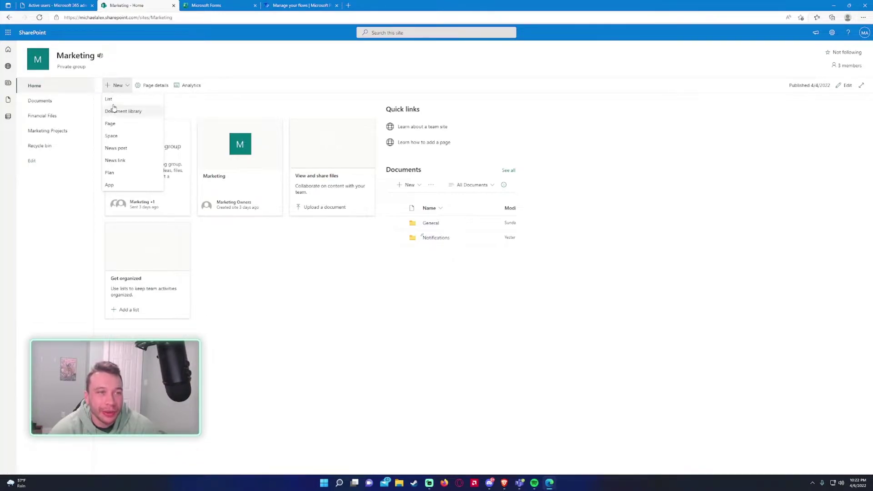
{"action": "left_click", "coordinate": [66, 134]}
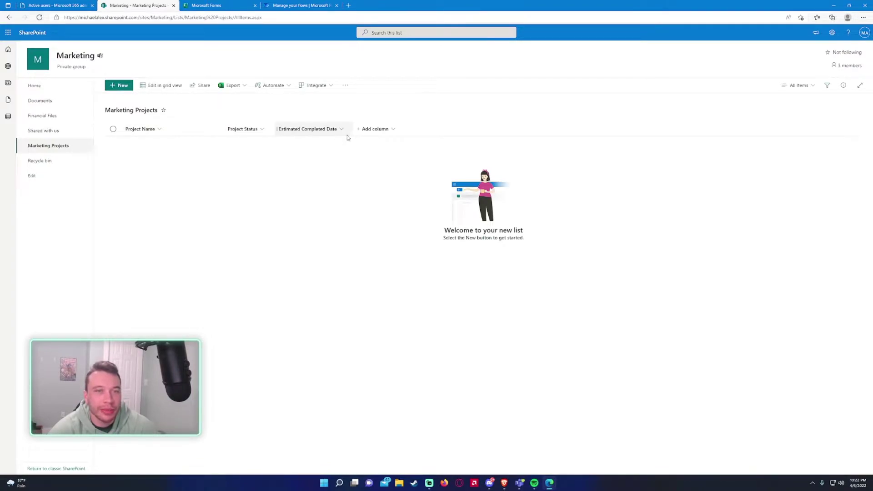
{"action": "left_click", "coordinate": [119, 85]}
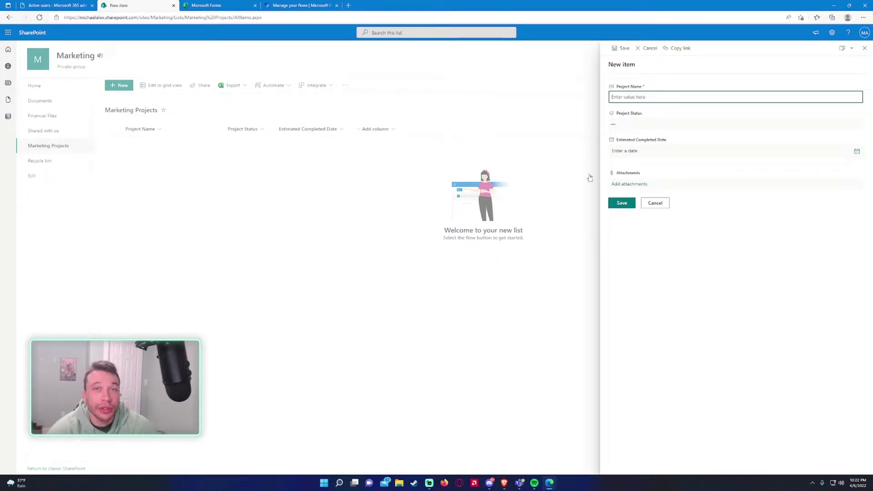
{"action": "left_click", "coordinate": [659, 202]}
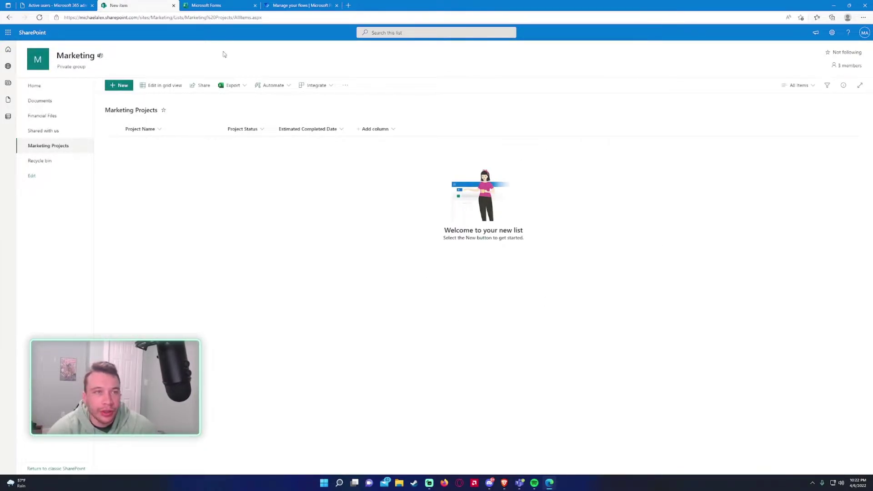
{"action": "left_click", "coordinate": [209, 5]}
{"action": "left_click", "coordinate": [255, 5]}
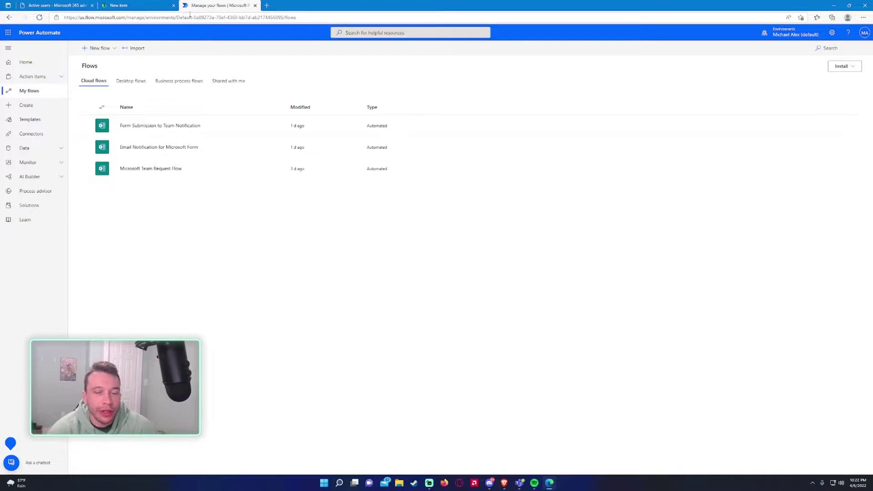
Show Marketing > Notifications in Teams, after starting and cancelling a new Standard channel.
{"action": "left_click", "coordinate": [518, 482]}
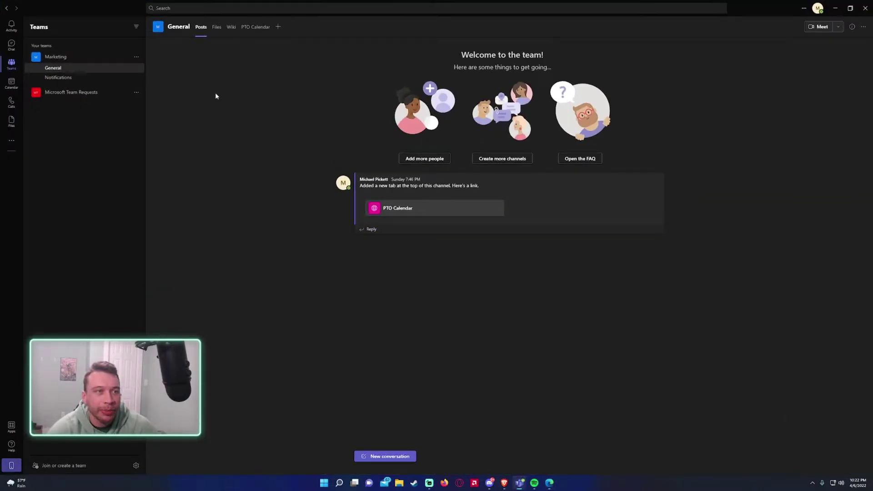
{"action": "left_click", "coordinate": [88, 77]}
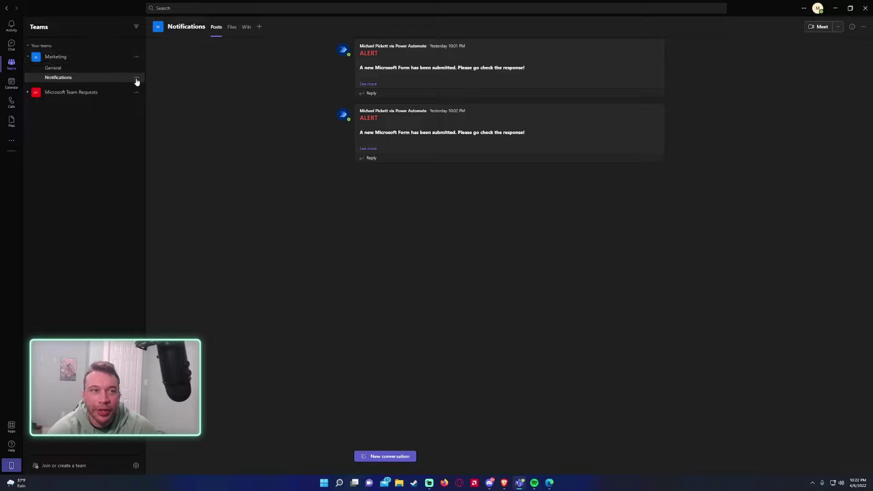
{"action": "left_click", "coordinate": [136, 59]}
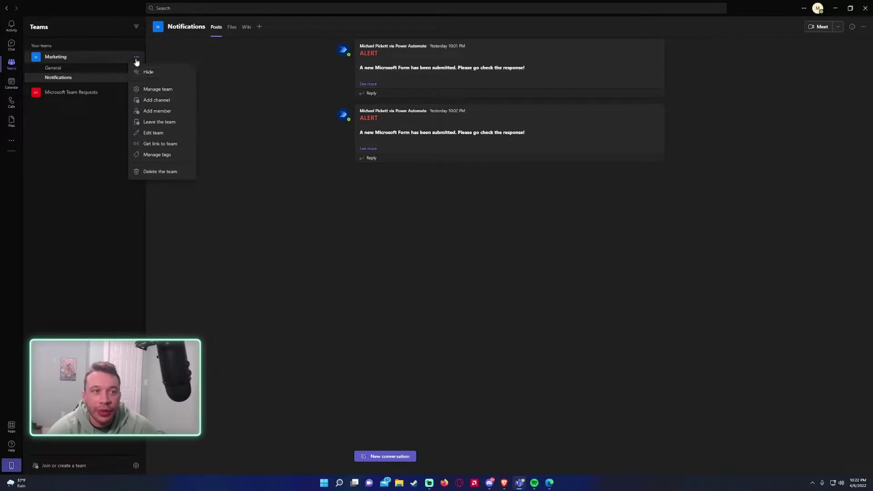
{"action": "left_click", "coordinate": [154, 100]}
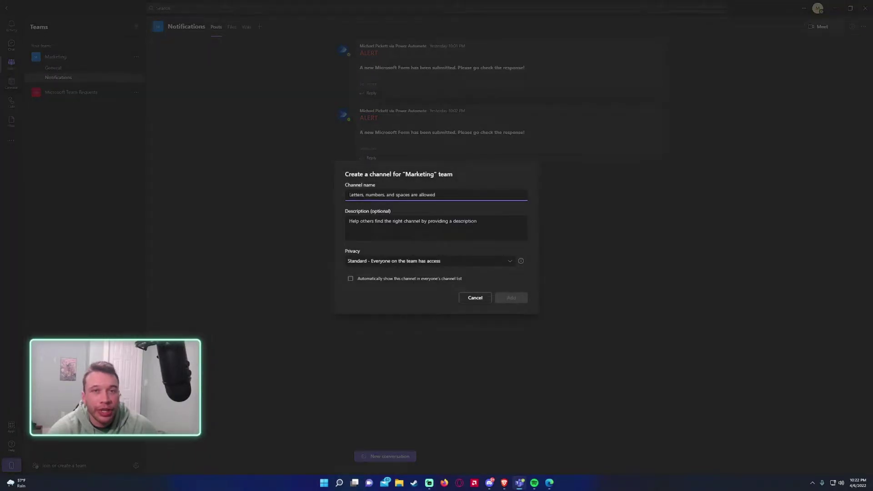
{"action": "left_click", "coordinate": [409, 227]}
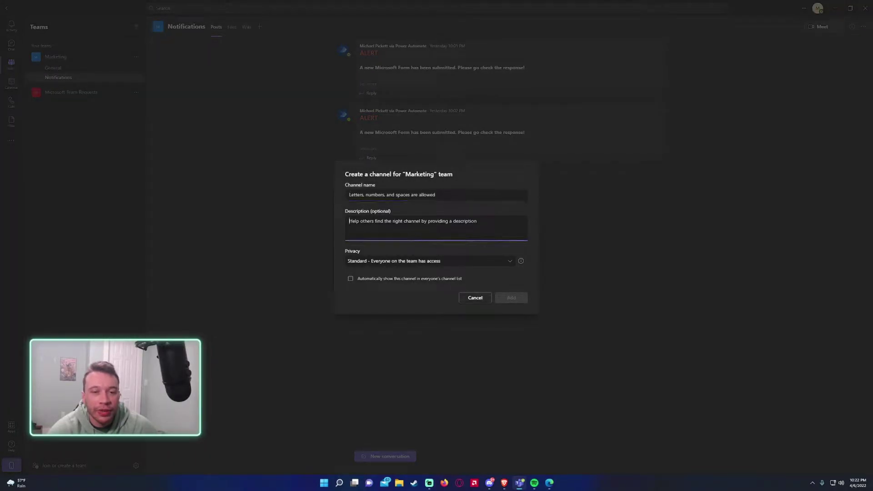
{"action": "left_click", "coordinate": [381, 261]}
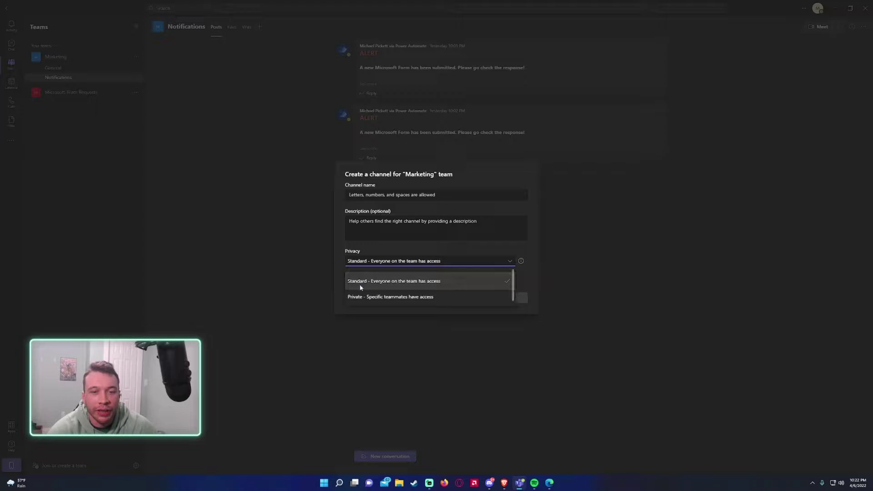
{"action": "left_click", "coordinate": [393, 263]}
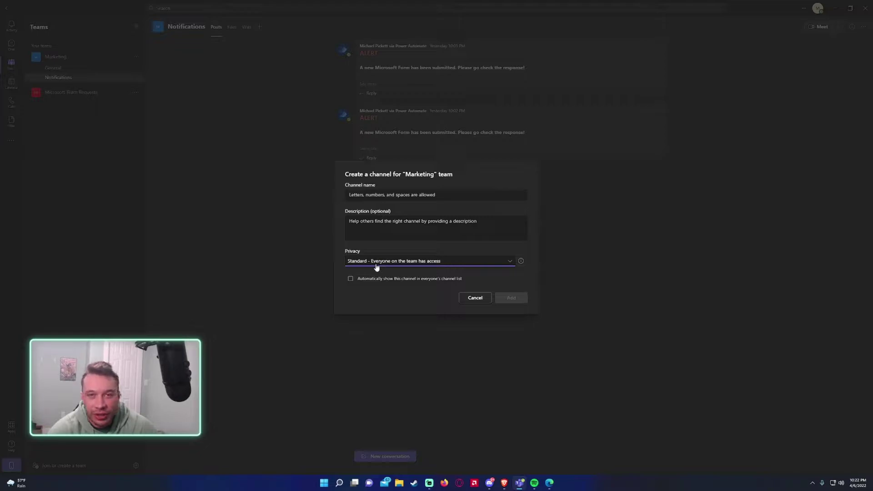
{"action": "left_click", "coordinate": [377, 266]}
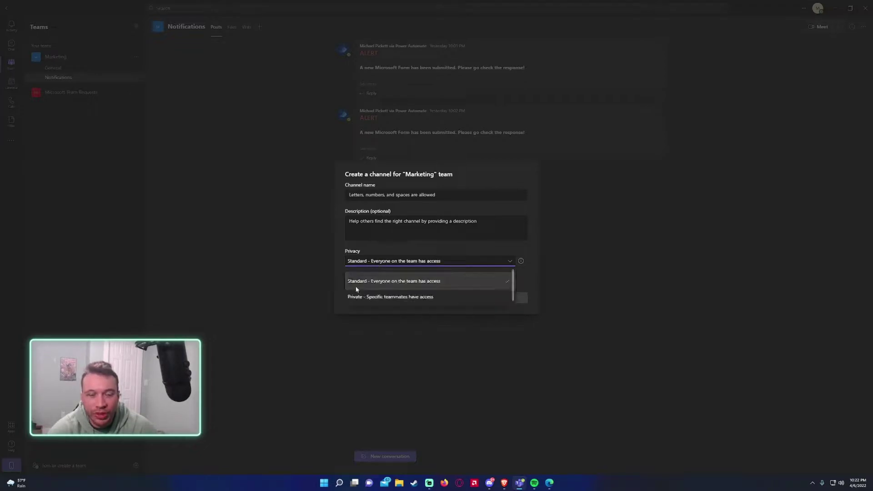
{"action": "left_click", "coordinate": [520, 287]}
{"action": "left_click", "coordinate": [475, 297]}
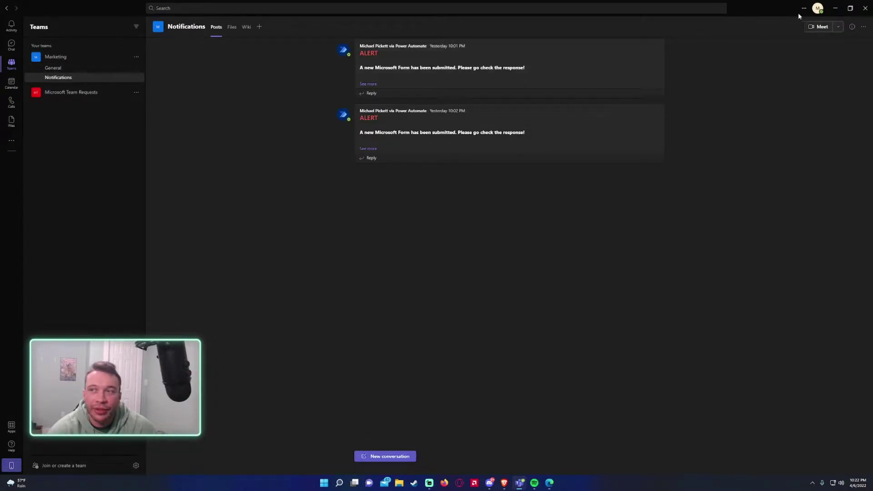
Create the automated cloud flow 'Team Notification for New SP Item' with SharePoint's 'When an item is created' trigger.
{"action": "left_click", "coordinate": [836, 7]}
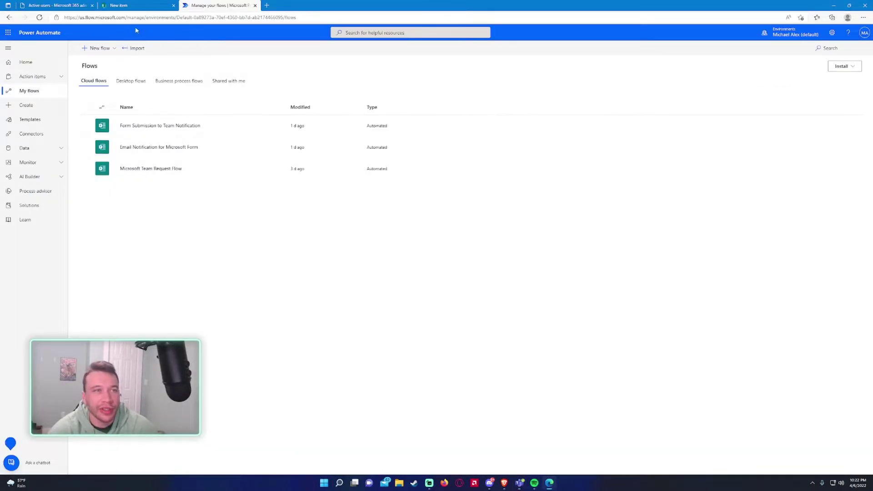
{"action": "left_click", "coordinate": [34, 64]}
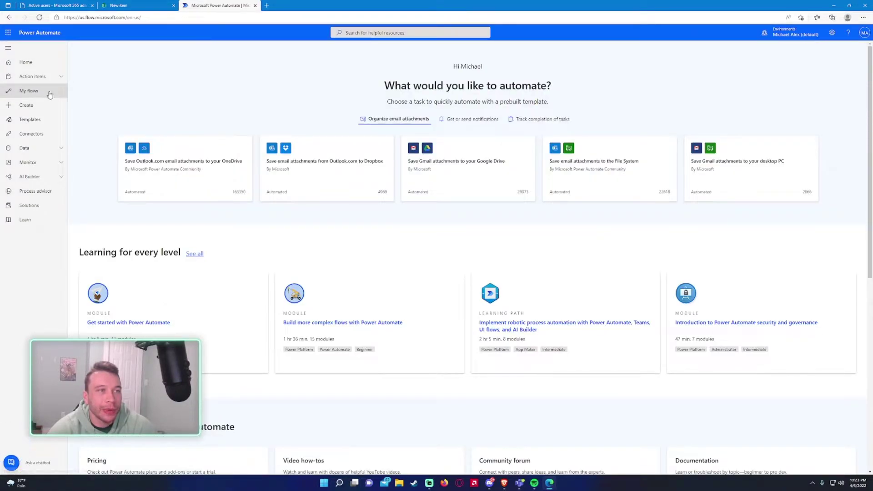
{"action": "left_click", "coordinate": [40, 105]}
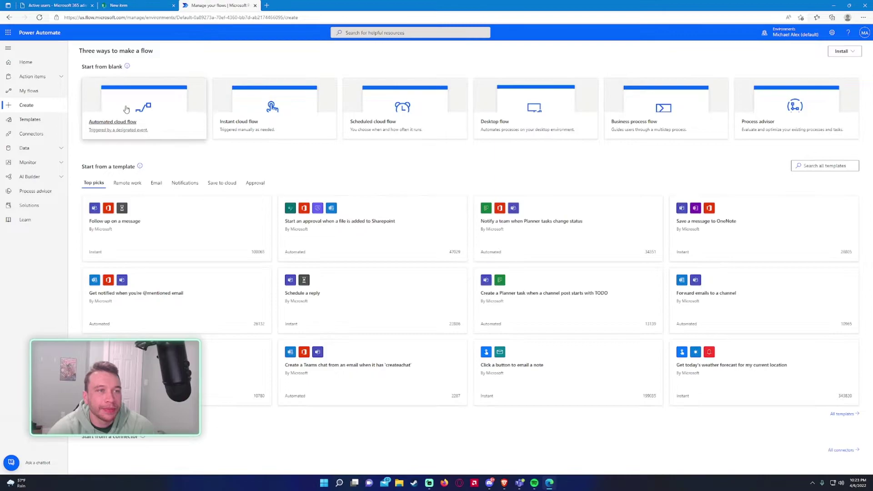
{"action": "left_click", "coordinate": [126, 110]}
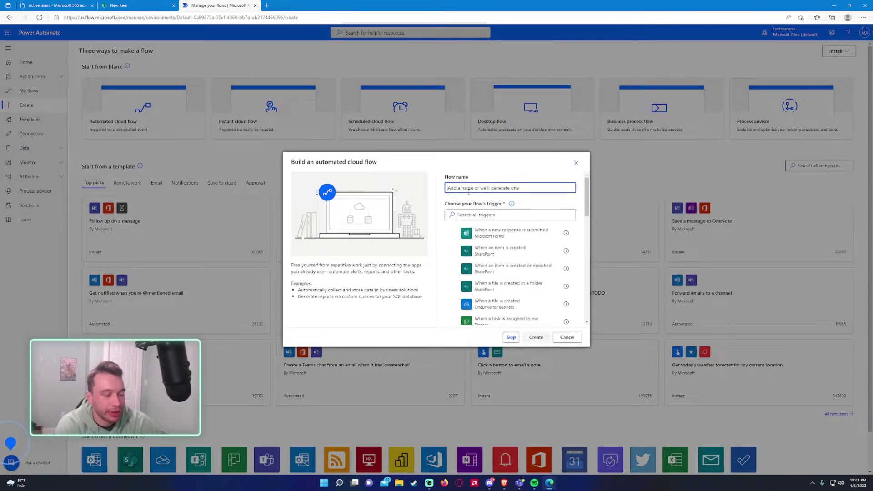
{"action": "type", "text": "Team Notification for New SP Item"}
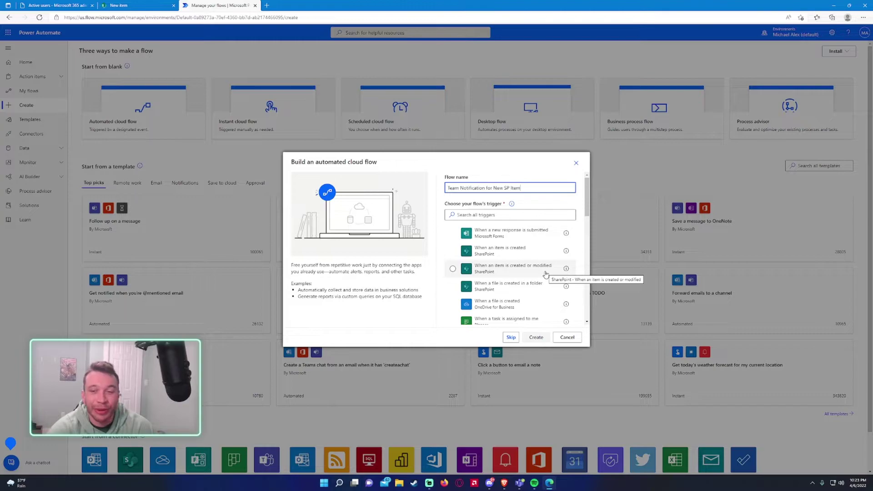
{"action": "left_click", "coordinate": [527, 253]}
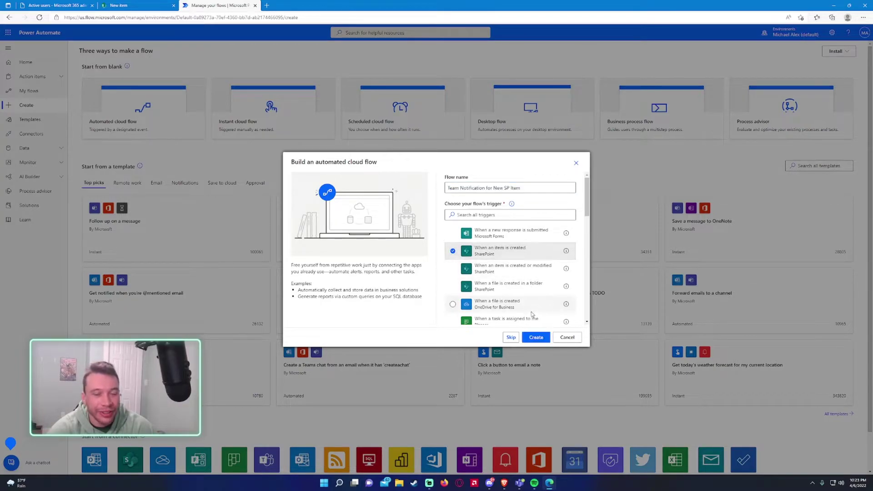
{"action": "left_click", "coordinate": [536, 338]}
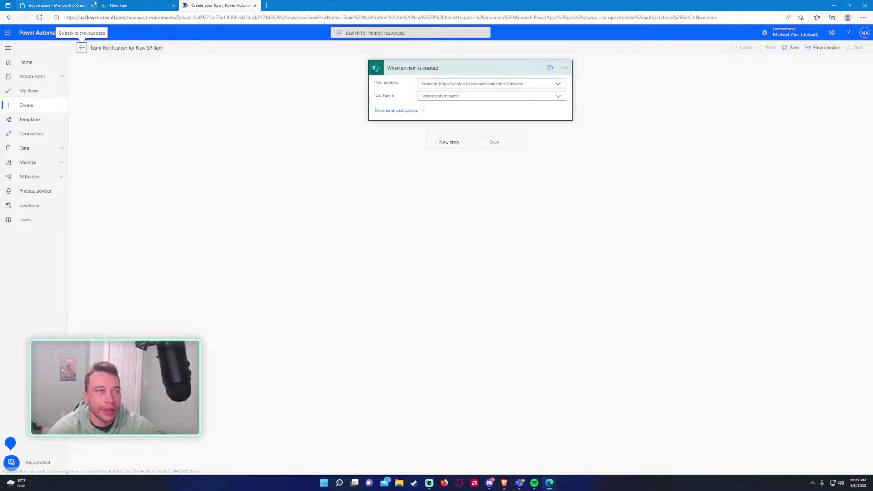
Set the trigger's Site Address to Marketing and List Name to Marketing Projects.
{"action": "left_click", "coordinate": [434, 85]}
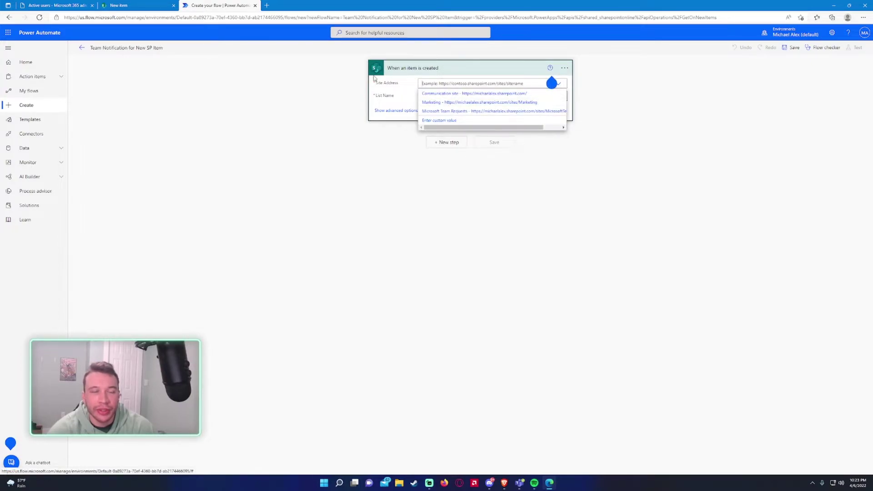
{"action": "left_click", "coordinate": [136, 5]}
{"action": "left_click", "coordinate": [218, 5]}
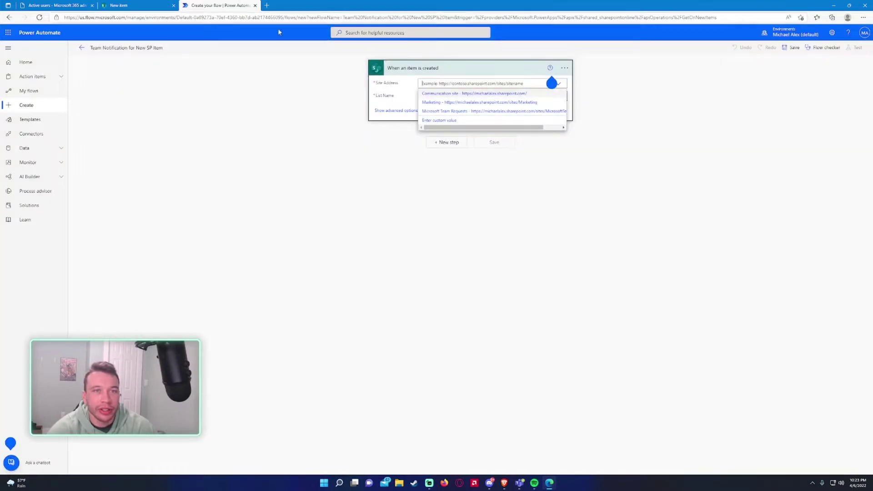
{"action": "left_click", "coordinate": [436, 103]}
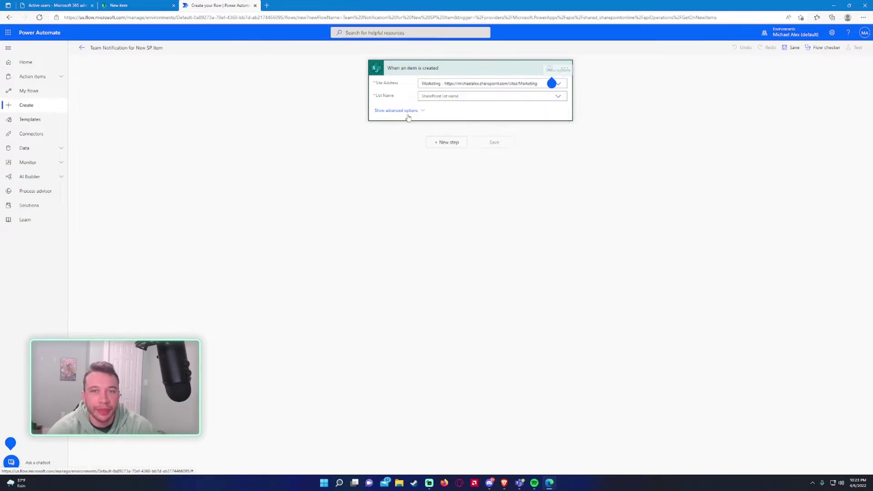
{"action": "left_click", "coordinate": [439, 96]}
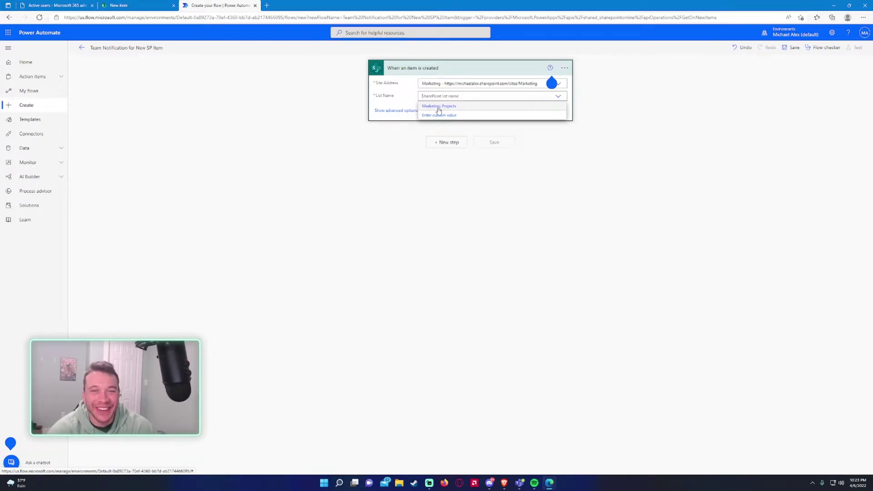
{"action": "left_click", "coordinate": [438, 107]}
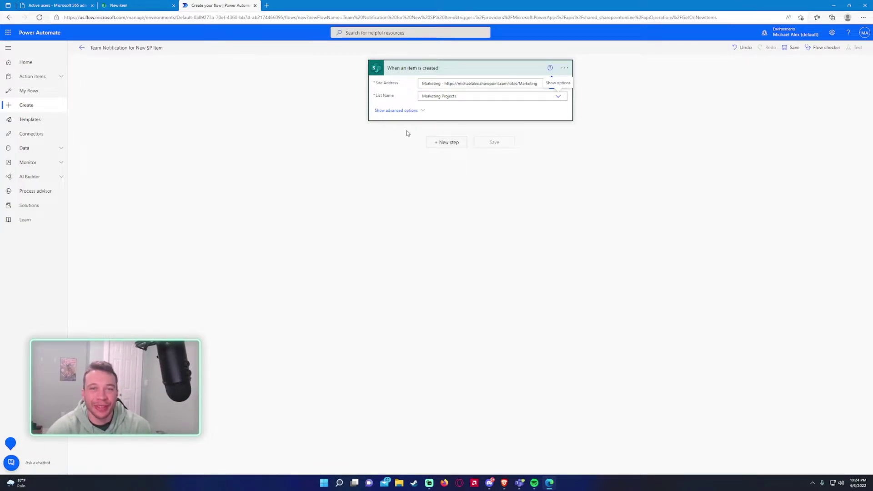
{"action": "left_click", "coordinate": [409, 112]}
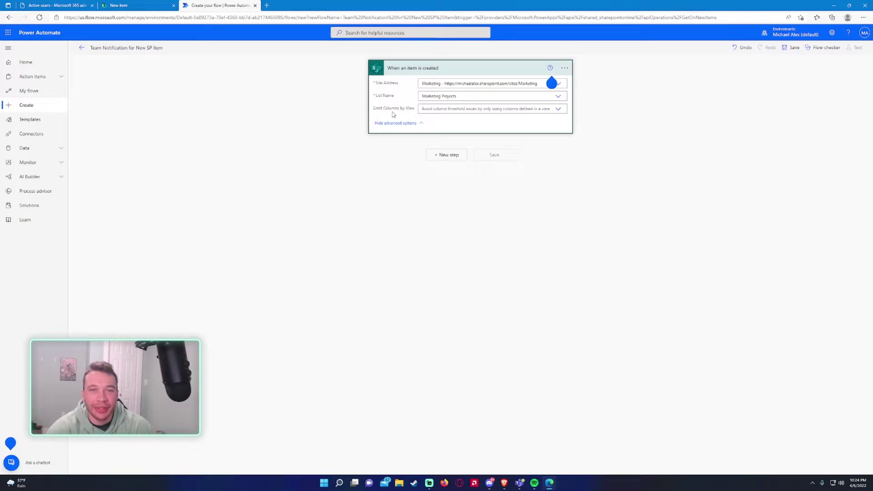
{"action": "left_click", "coordinate": [409, 124]}
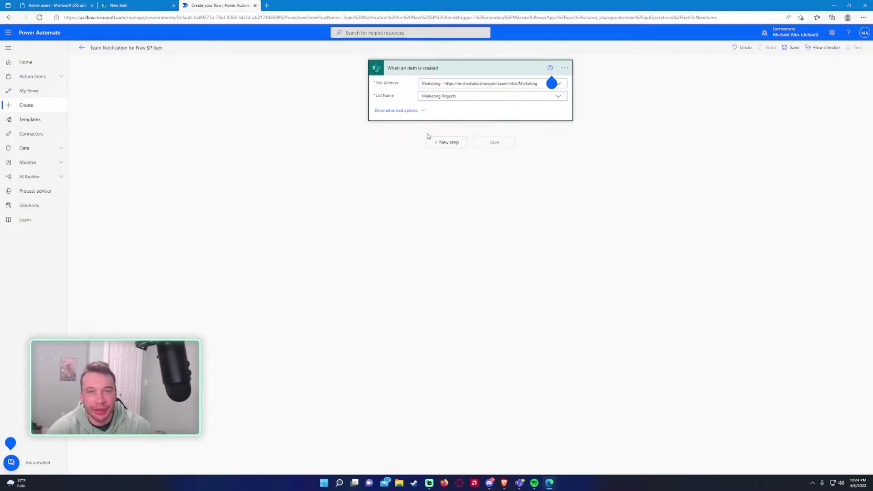
{"action": "left_click", "coordinate": [444, 141]}
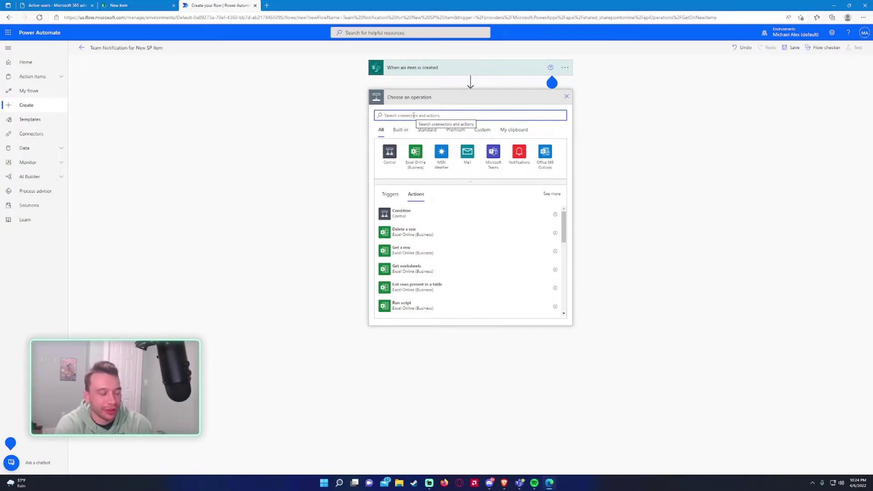
Add 'Post message in a chat or channel', posting as Flow bot to Channel: Marketing > Notifications.
{"action": "type", "text": "send a"}
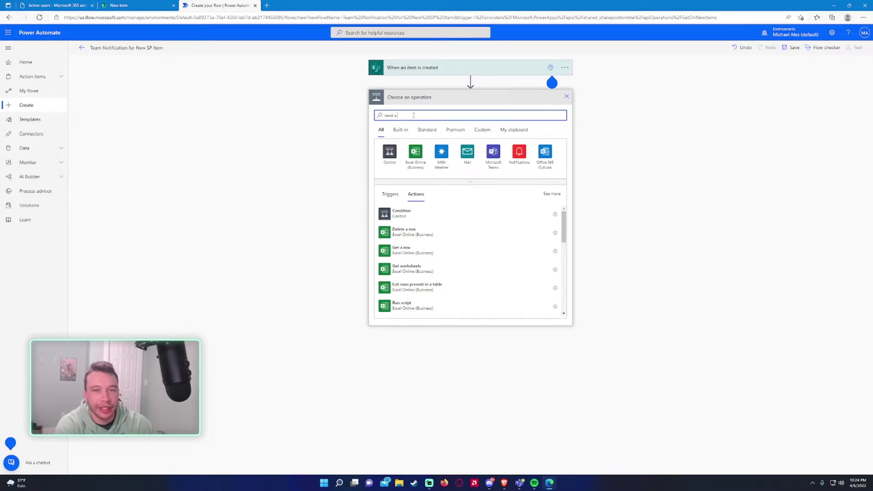
{"action": "type", "text": " message"}
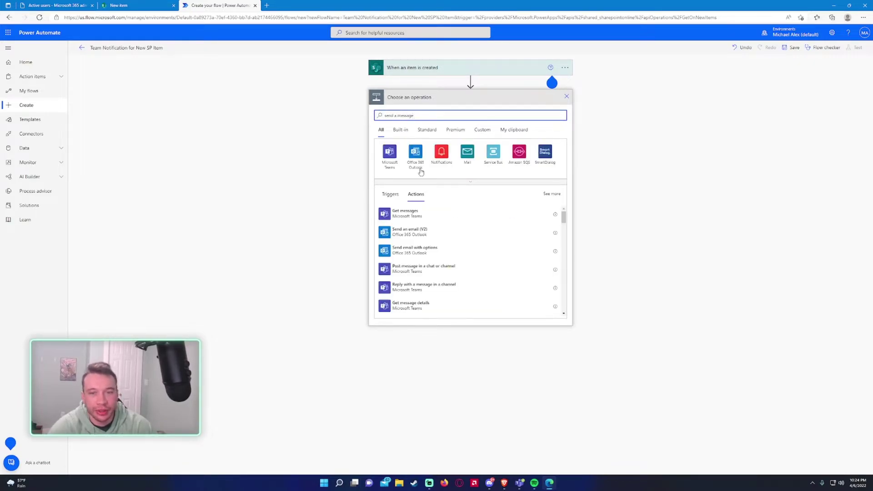
{"action": "left_click", "coordinate": [418, 275]}
{"action": "left_click", "coordinate": [435, 113]}
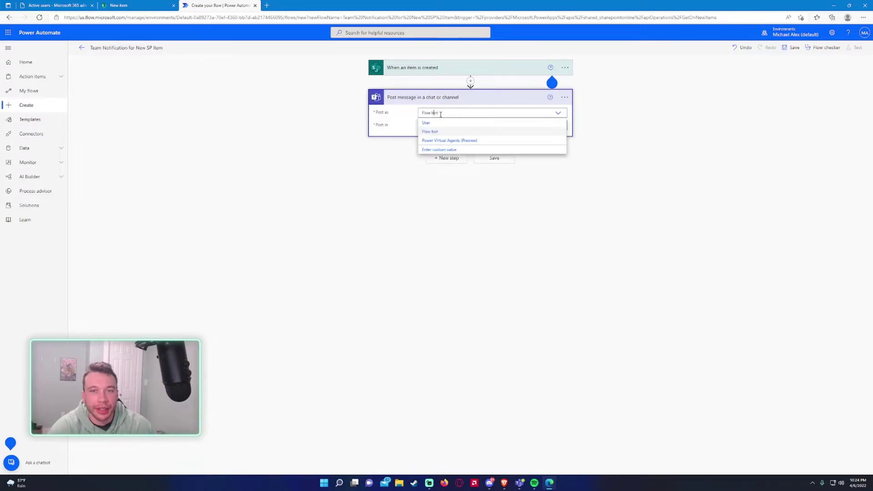
{"action": "left_click", "coordinate": [396, 151]}
{"action": "left_click", "coordinate": [432, 124]}
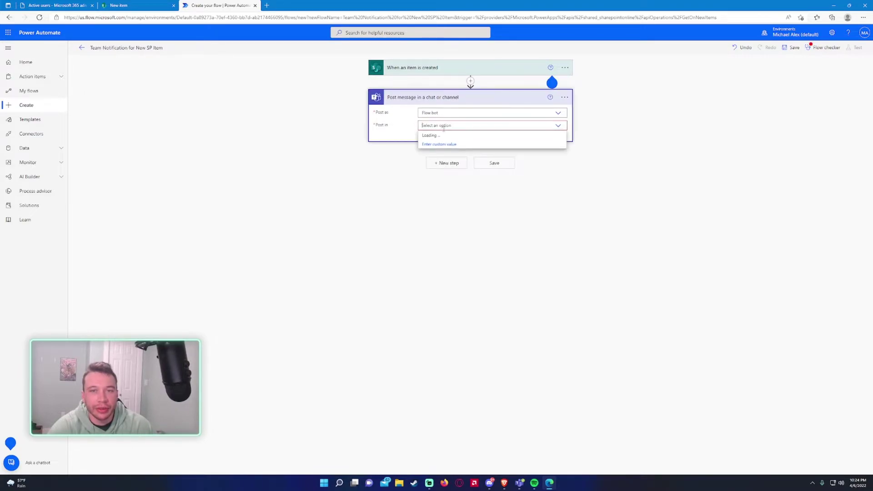
{"action": "left_click", "coordinate": [442, 139]}
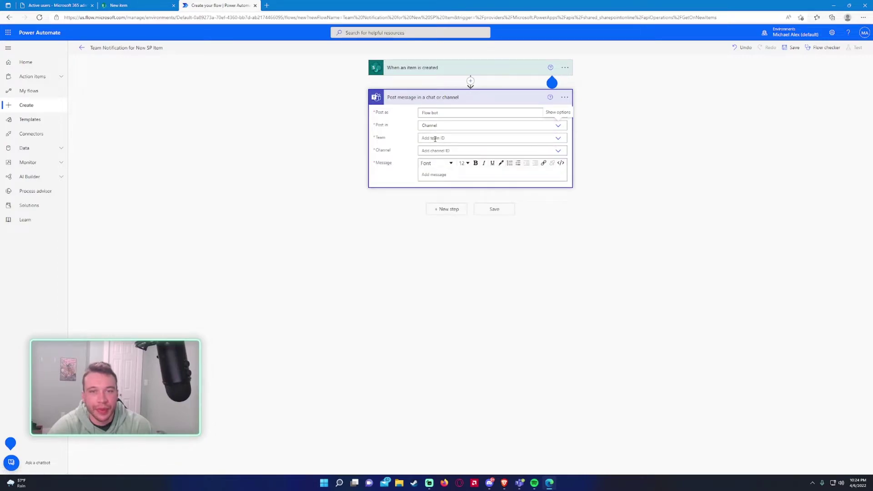
{"action": "left_click", "coordinate": [434, 138]}
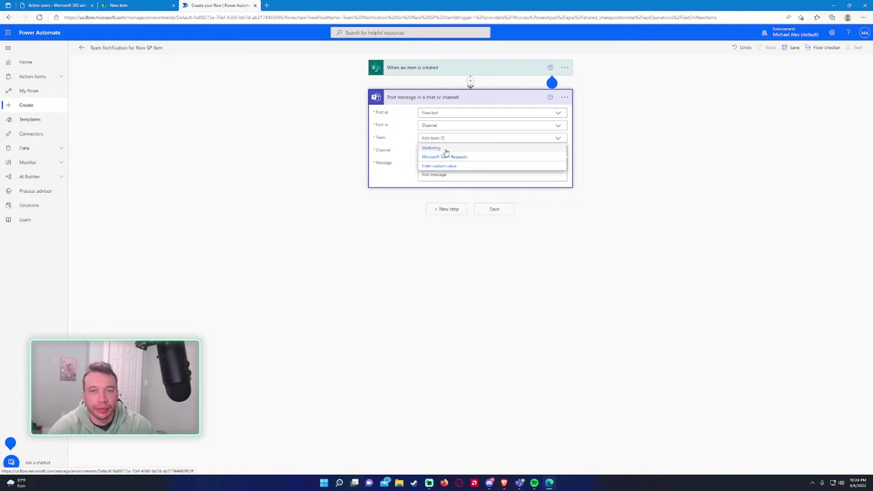
{"action": "left_click", "coordinate": [445, 149]}
{"action": "left_click", "coordinate": [440, 152]}
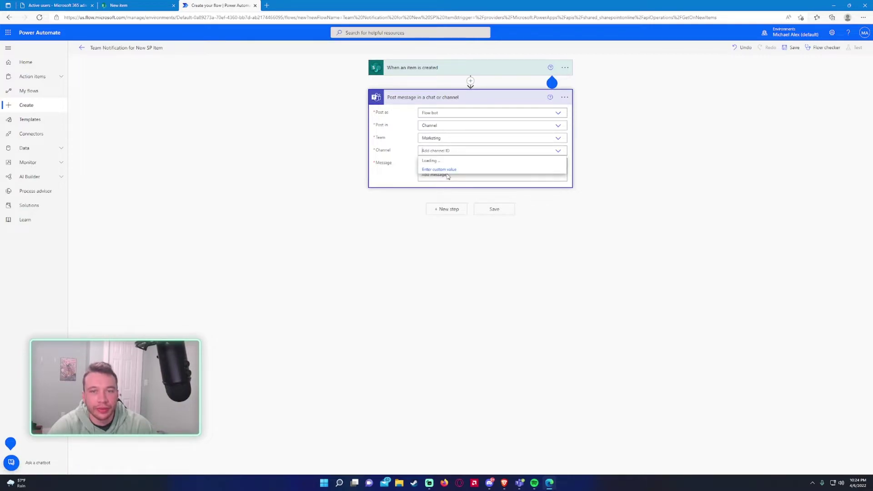
{"action": "left_click", "coordinate": [445, 172]}
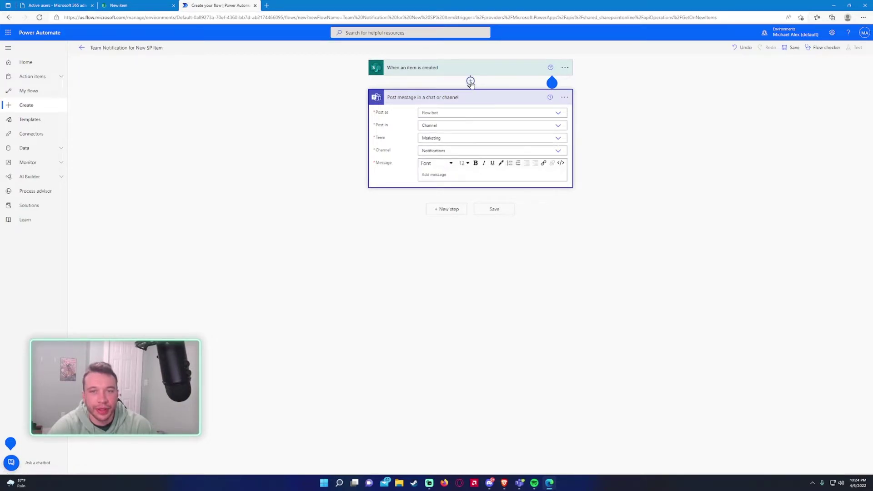
Start the Teams message with an ALERT heading coloured red, checking it in HTML view.
{"action": "left_click", "coordinate": [437, 175]}
{"action": "scroll", "coordinate": [647, 282], "scroll_direction": "down", "scroll_amount": 5}
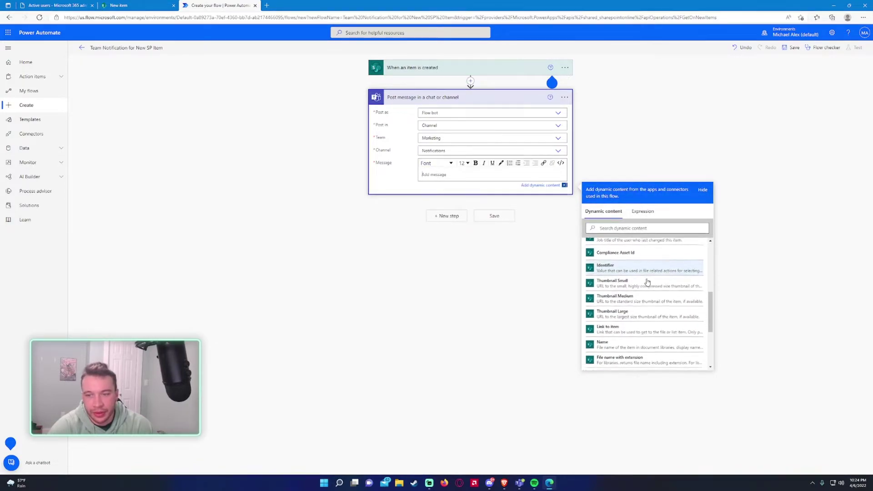
{"action": "scroll", "coordinate": [648, 282], "scroll_direction": "up", "scroll_amount": 10}
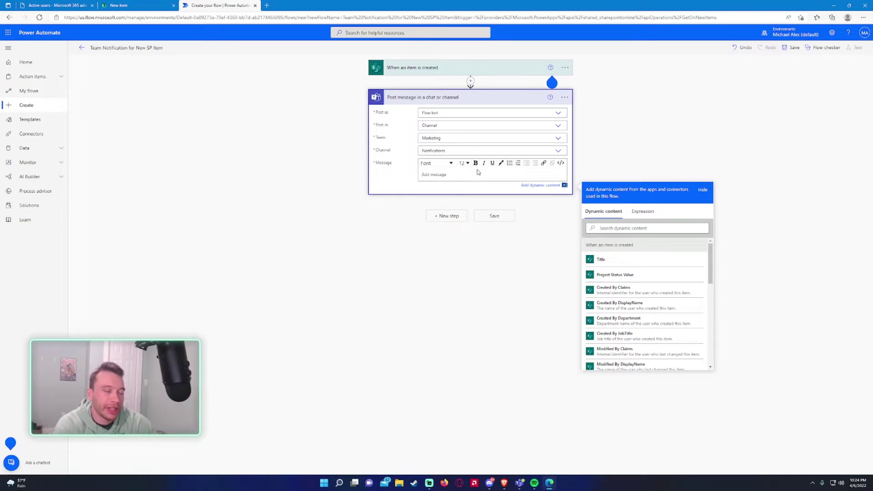
{"action": "type", "text": "ALERT"}
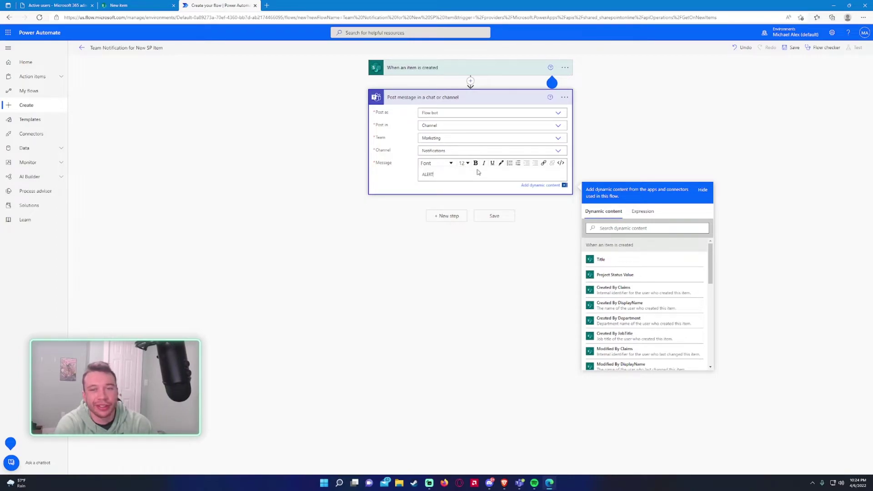
{"action": "key", "text": "ctrl+a"}
{"action": "left_click", "coordinate": [502, 163]}
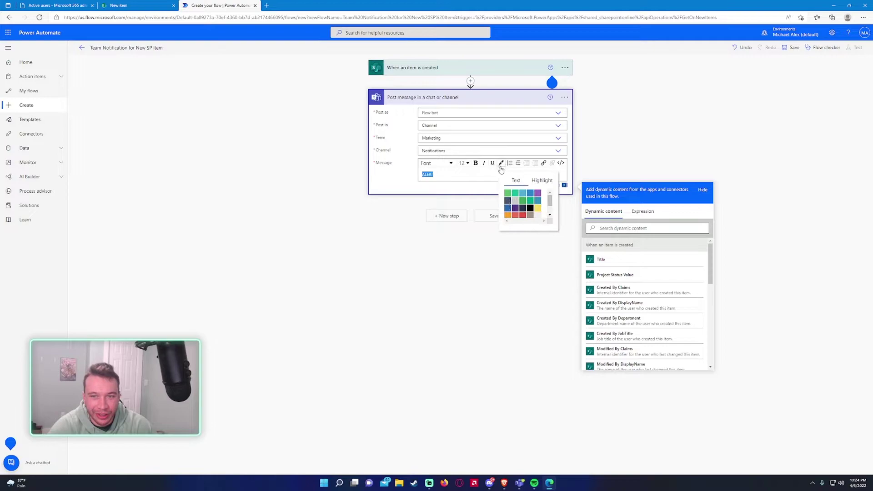
{"action": "left_click", "coordinate": [523, 216]}
{"action": "left_click", "coordinate": [534, 172]}
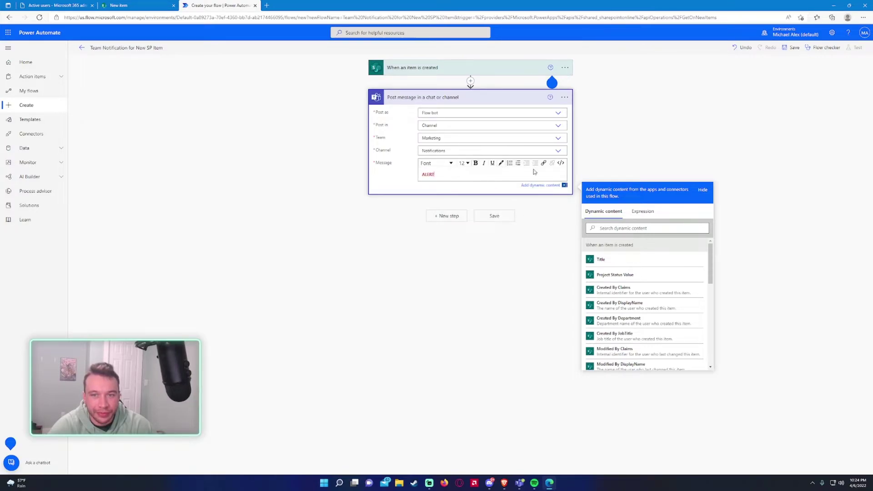
{"action": "left_click", "coordinate": [561, 163]}
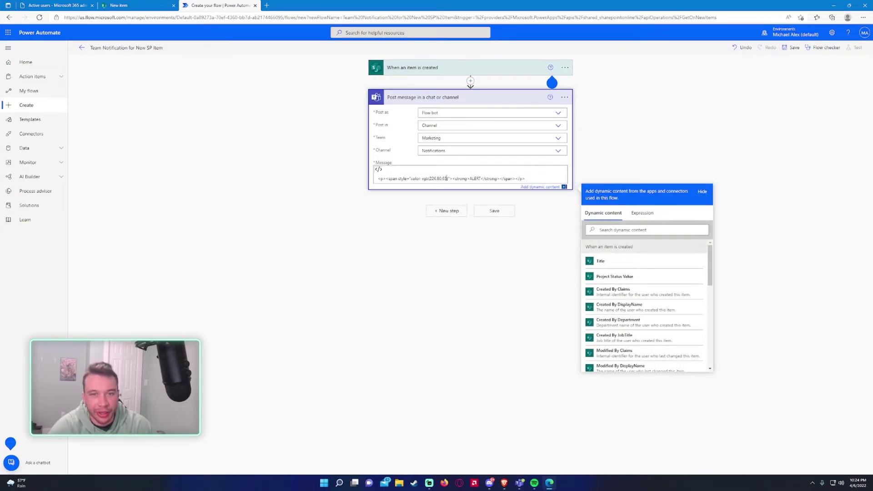
{"action": "left_click", "coordinate": [378, 169]}
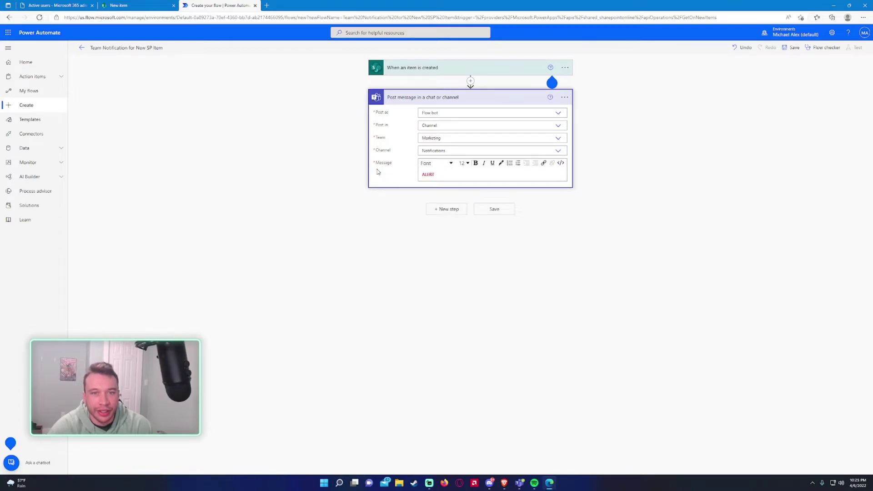
Add a black line announcing a new Marketing Projects List item, followed by 'Project Name:'.
{"action": "left_click", "coordinate": [481, 173]}
{"action": "key", "text": "Return"}
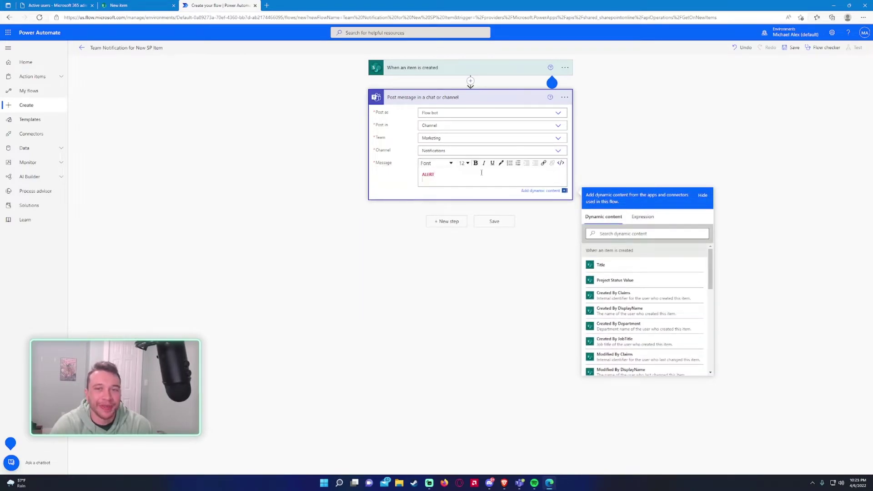
{"action": "type", "text": "An"}
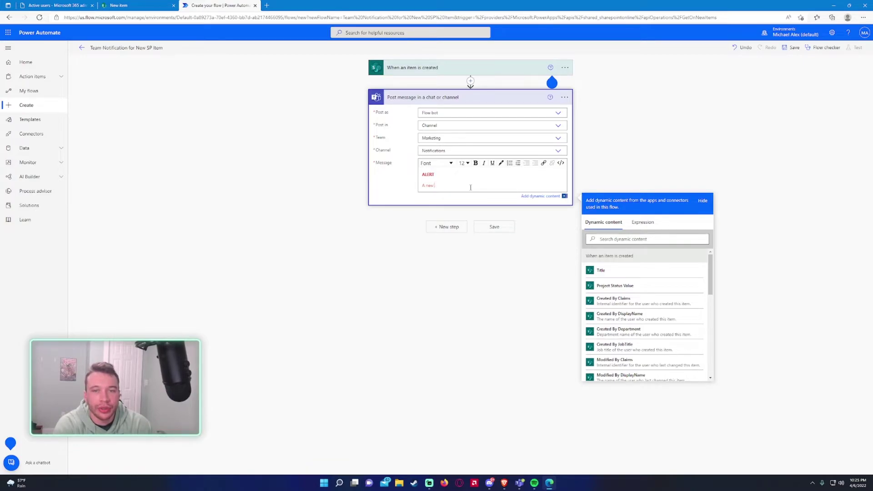
{"action": "key", "text": "ctrl+a"}
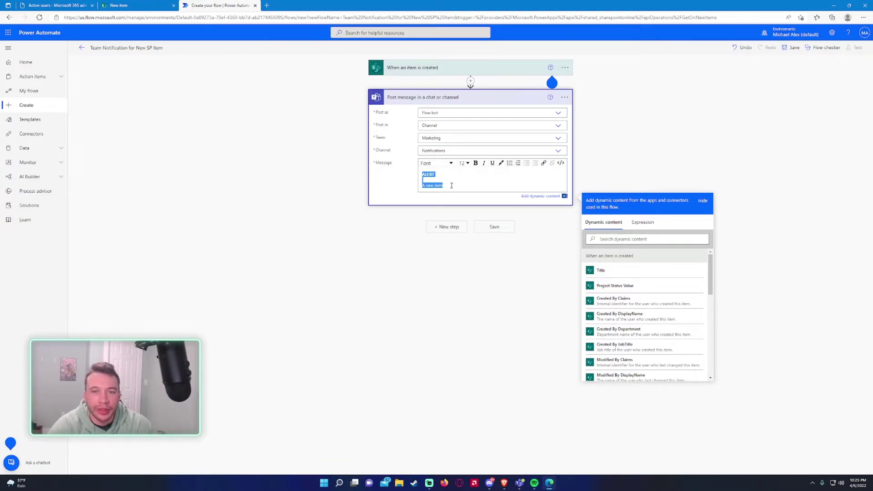
{"action": "left_click_drag", "start_coordinate": [452, 185], "coordinate": [421, 185]}
{"action": "left_click", "coordinate": [501, 163]}
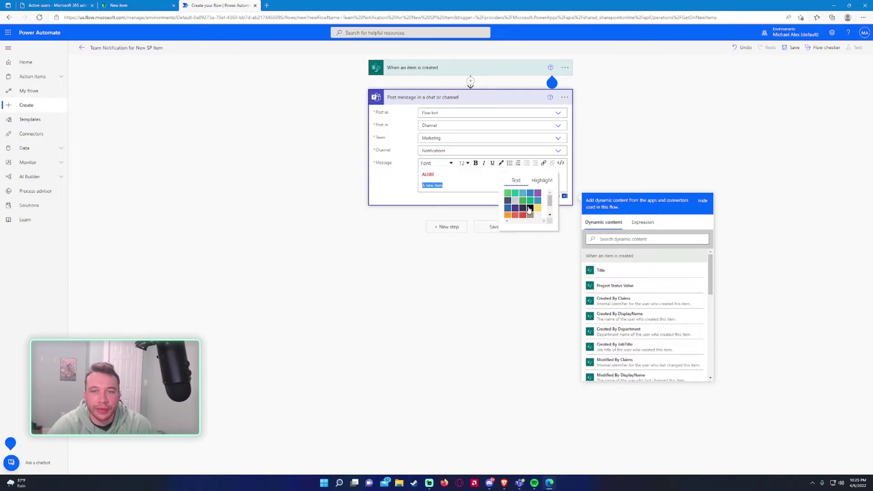
{"action": "left_click", "coordinate": [479, 187]}
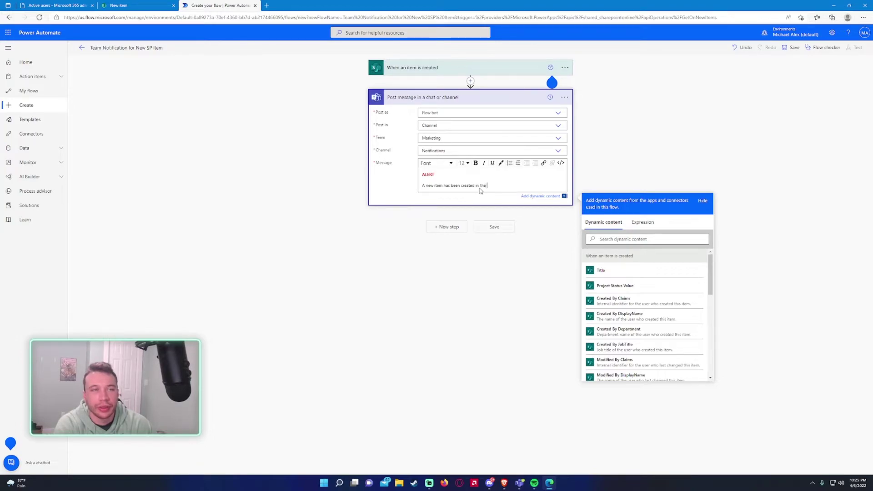
{"action": "left_click", "coordinate": [150, 6]}
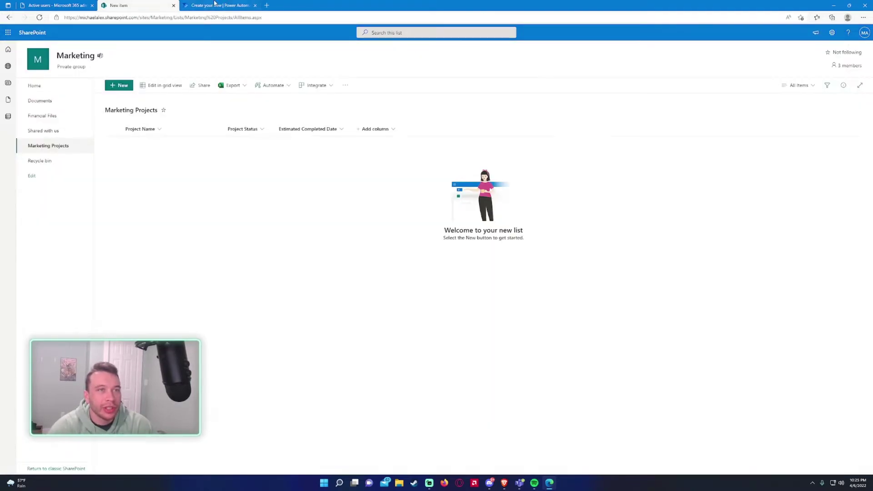
{"action": "left_click", "coordinate": [230, 5]}
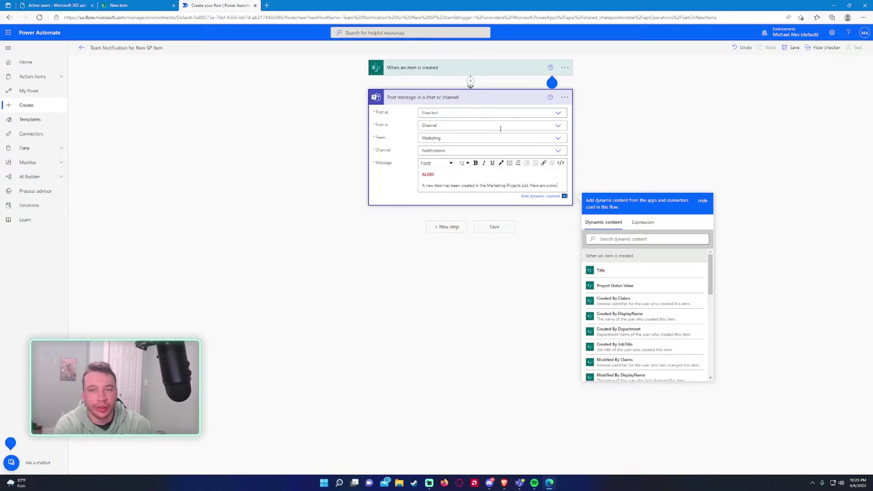
{"action": "type", "text": "etails below!"}
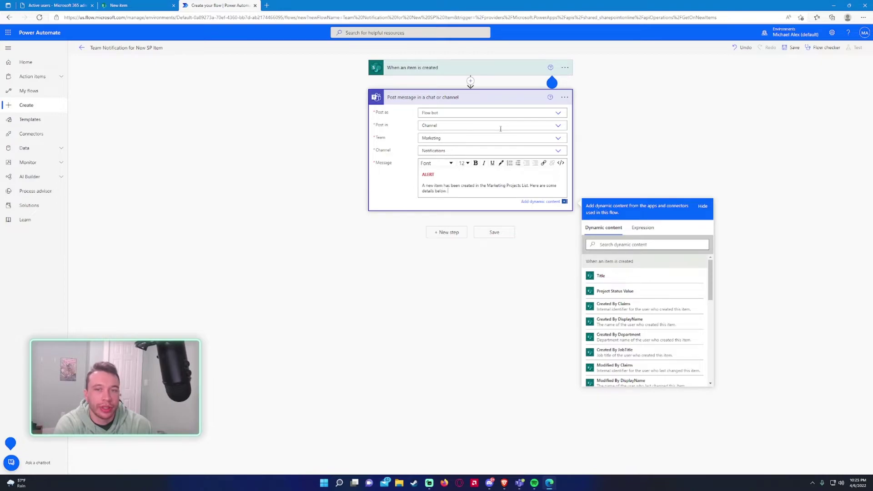
{"action": "key", "text": "Return"}
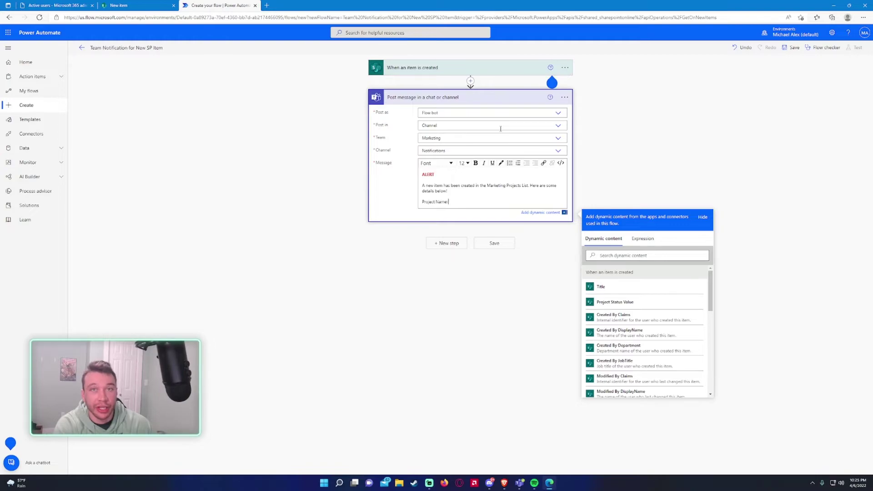
Fill Project Name with Title, Project Status with Project Status Value, then add 'Estimated Completion Date:'.
{"action": "left_click", "coordinate": [601, 287]}
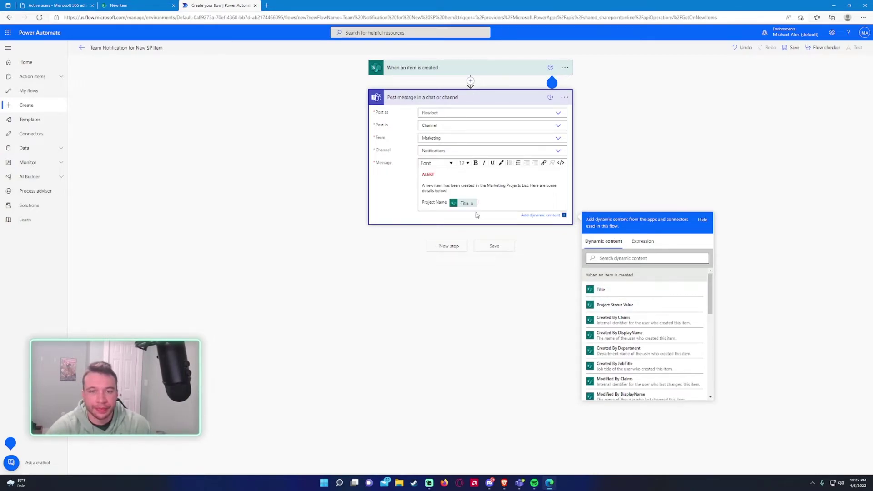
{"action": "key", "text": "Return"}
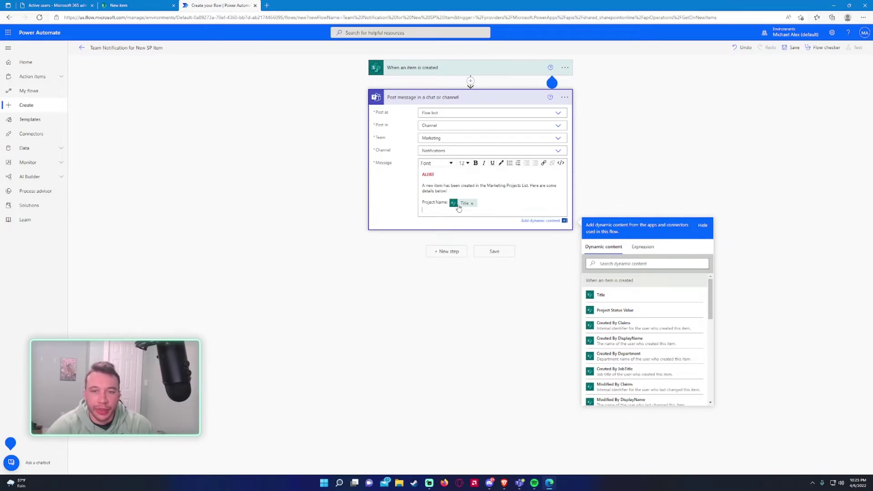
{"action": "left_click", "coordinate": [148, 3]}
{"action": "left_click", "coordinate": [224, 4]}
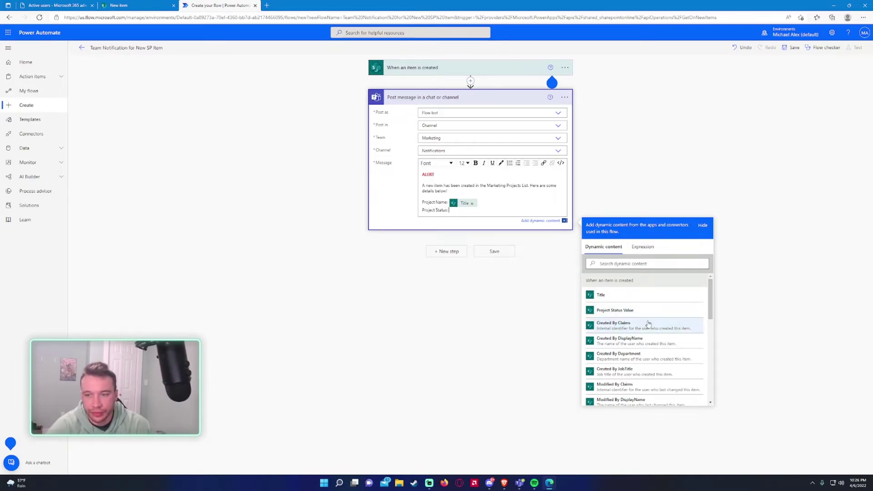
{"action": "scroll", "coordinate": [655, 321], "scroll_direction": "down", "scroll_amount": 1}
{"action": "scroll", "coordinate": [654, 321], "scroll_direction": "down", "scroll_amount": 10}
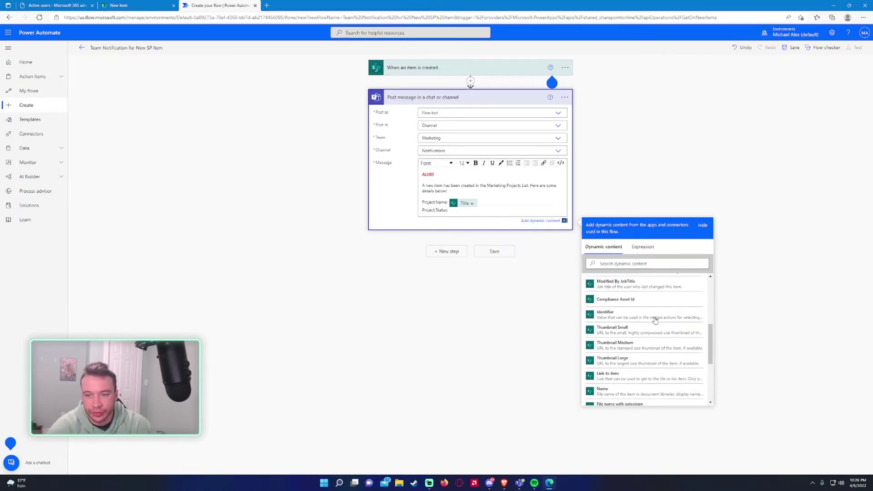
{"action": "scroll", "coordinate": [655, 321], "scroll_direction": "up", "scroll_amount": 10}
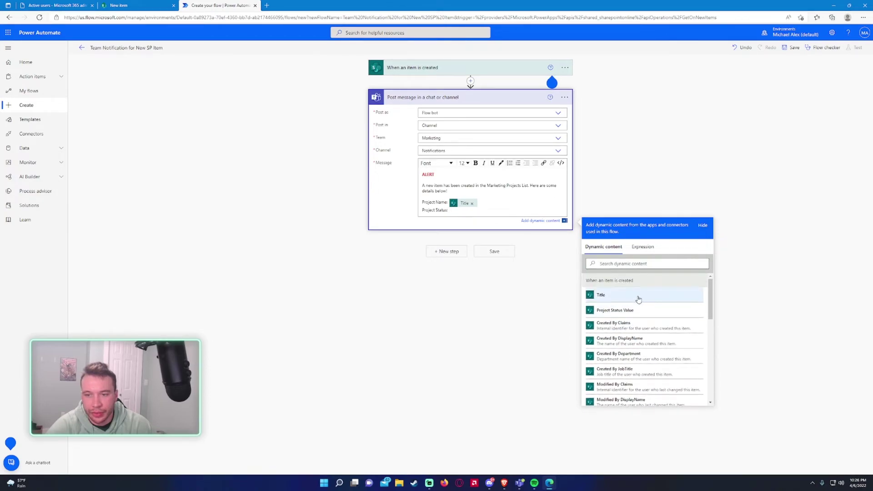
{"action": "left_click", "coordinate": [650, 310]}
{"action": "key", "text": "Return"}
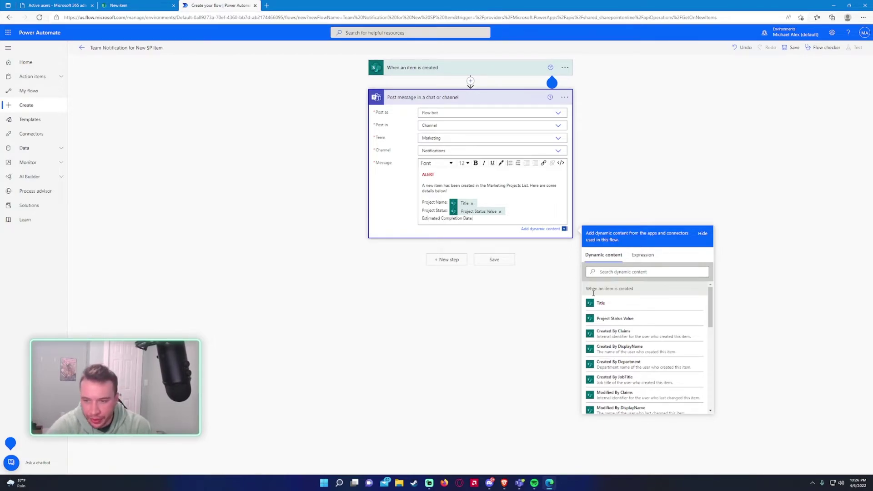
{"action": "scroll", "coordinate": [639, 322], "scroll_direction": "down", "scroll_amount": 1}
{"action": "scroll", "coordinate": [639, 322], "scroll_direction": "down", "scroll_amount": 10}
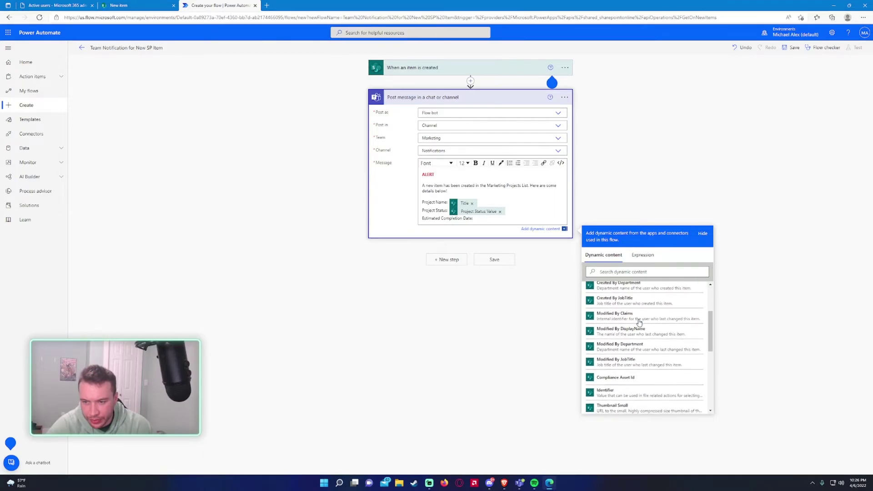
Insert Estimated Completed Date after the date label and Created By DisplayName after 'Created By:'.
{"action": "left_click", "coordinate": [641, 271]}
{"action": "type", "text": "compl"}
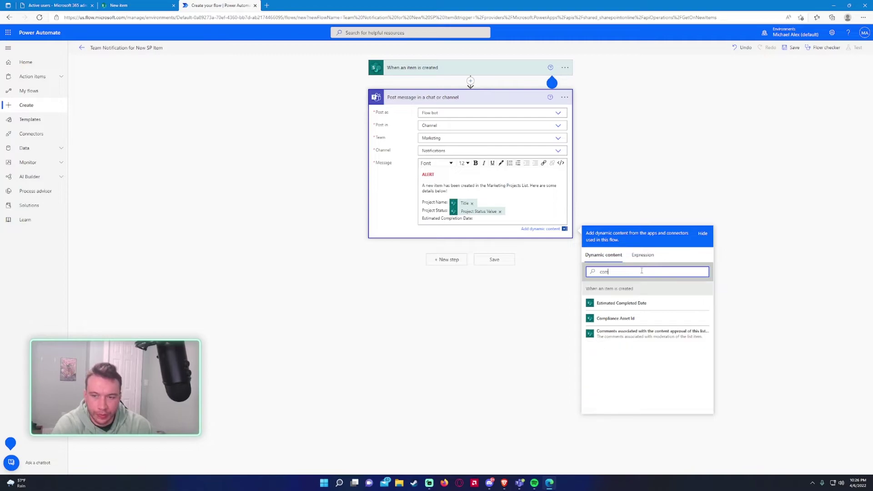
{"action": "left_click", "coordinate": [640, 302]}
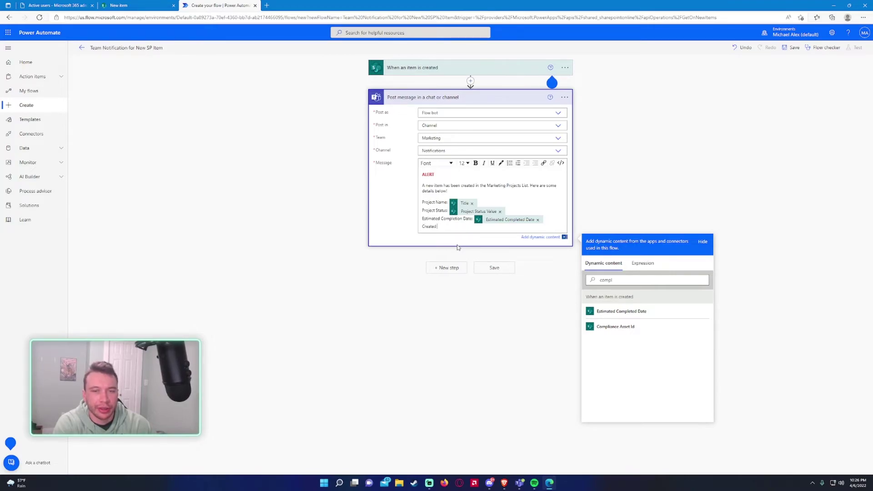
{"action": "type", "text": "By:"}
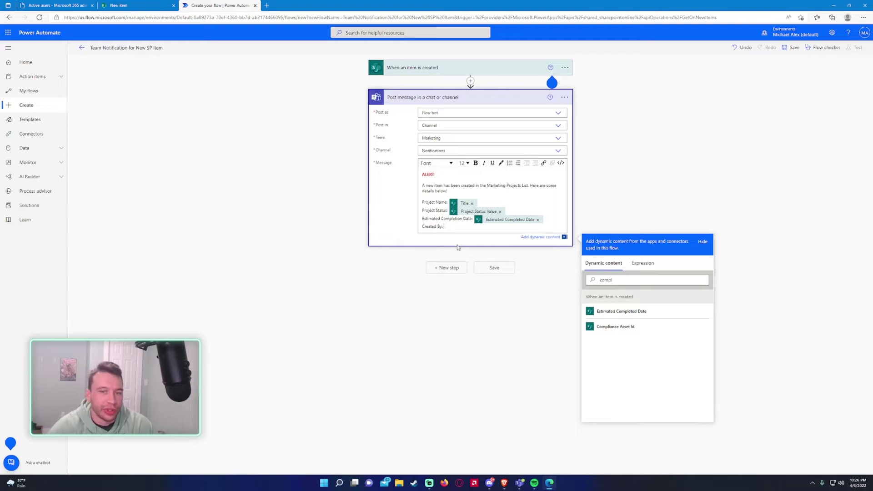
{"action": "double_click", "coordinate": [616, 280]}
{"action": "key", "text": "BackSpace"}
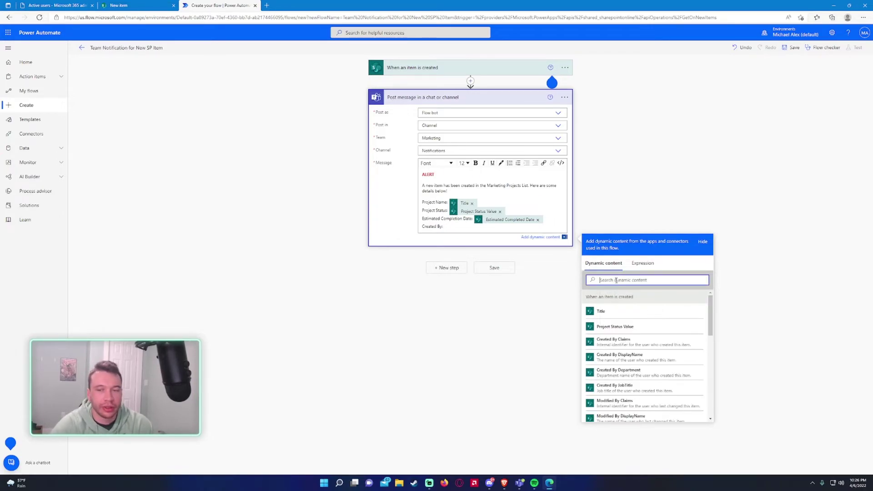
{"action": "left_click", "coordinate": [673, 358]}
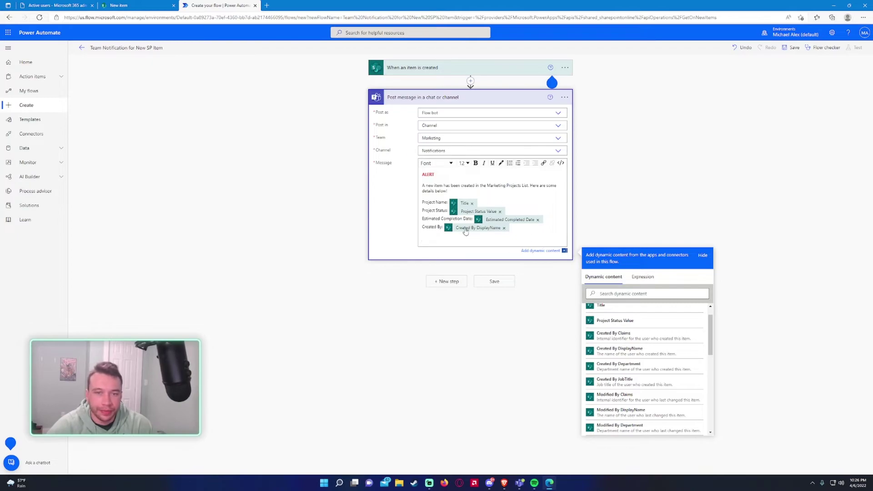
{"action": "key", "text": "BackSpace"}
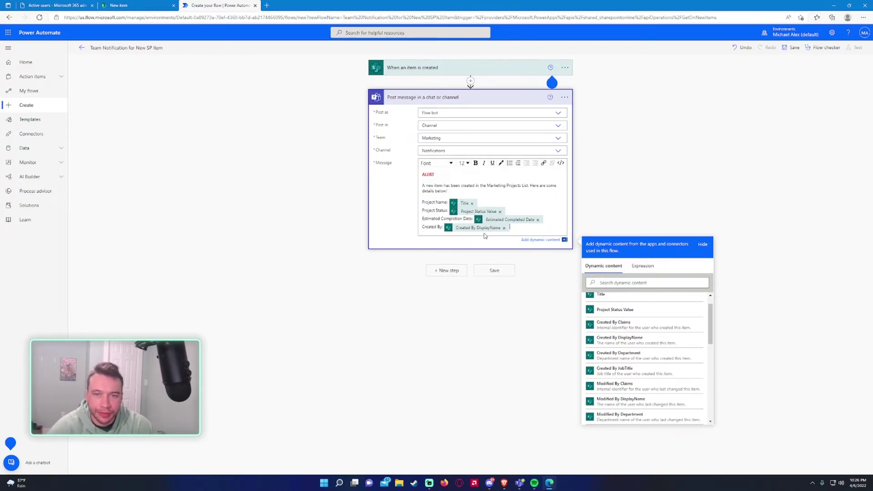
Bold the Project Name label, save the flow, and return to the SharePoint Marketing Projects list.
{"action": "left_click_drag", "start_coordinate": [422, 202], "coordinate": [445, 202]}
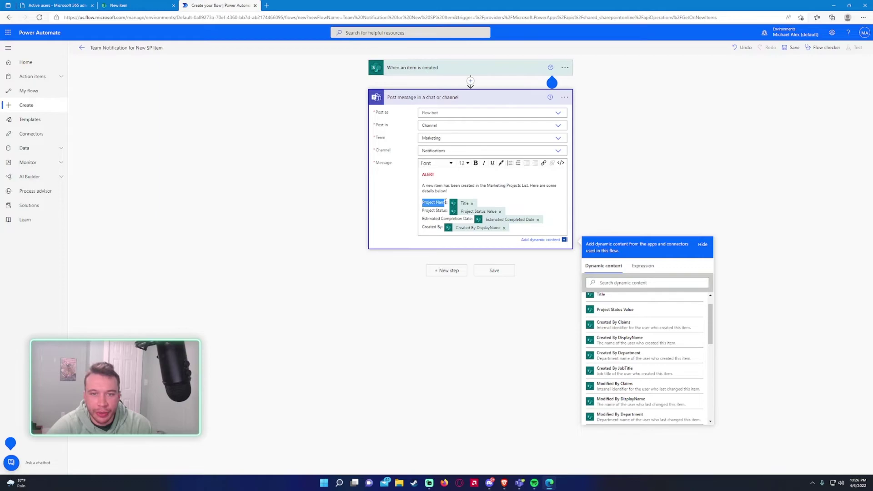
{"action": "left_click", "coordinate": [475, 164]}
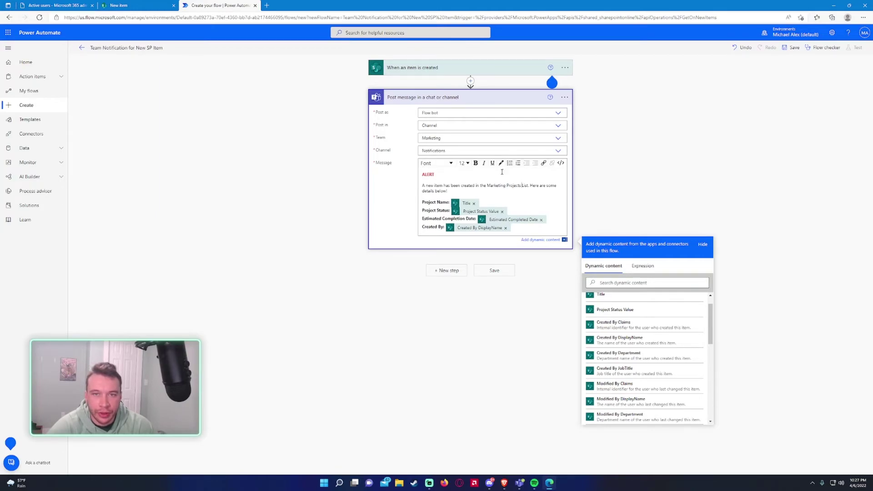
{"action": "left_click", "coordinate": [433, 96]}
{"action": "left_click", "coordinate": [488, 129]}
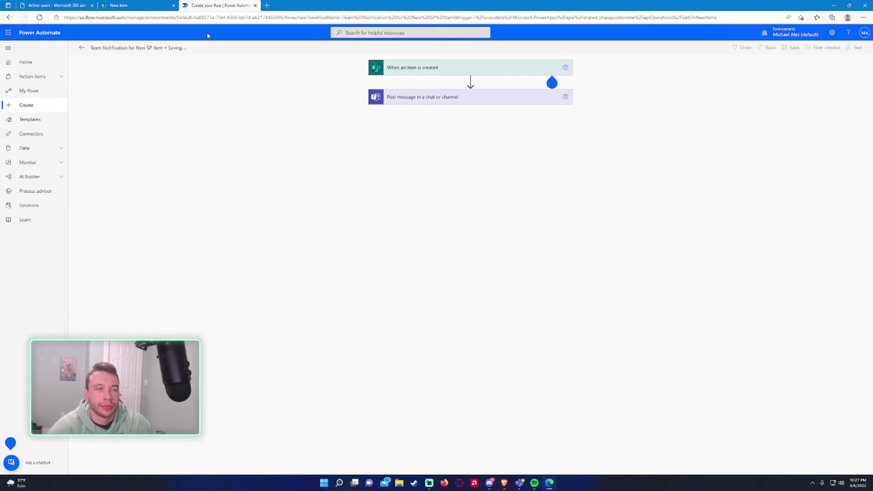
{"action": "left_click", "coordinate": [83, 49]}
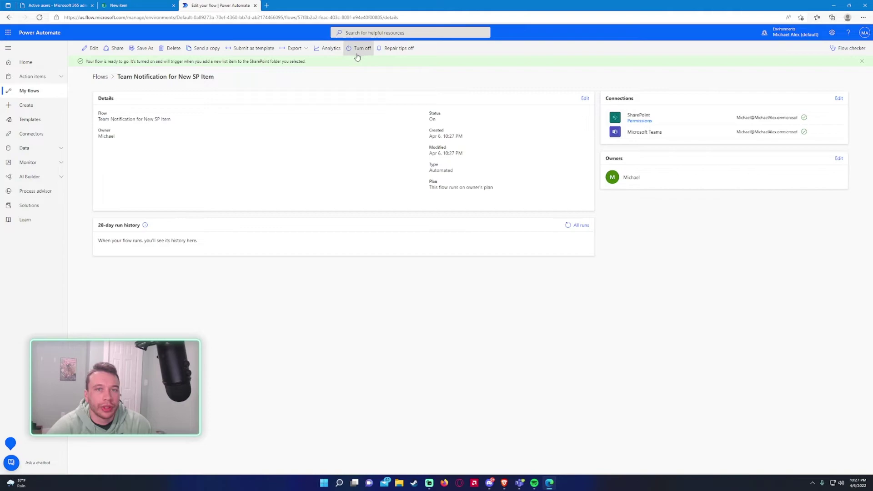
{"action": "left_click", "coordinate": [120, 6]}
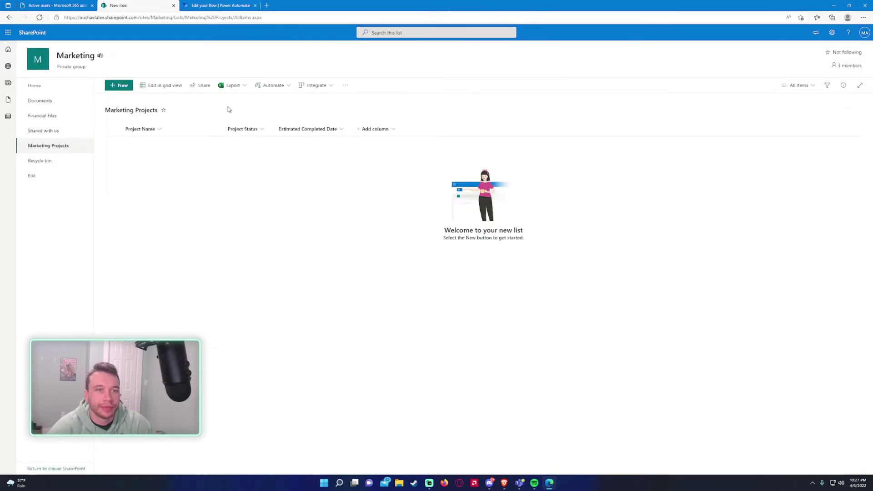
Save a new item '4th Street Project' with status In Progress, due 8/31/2022.
{"action": "left_click", "coordinate": [122, 86]}
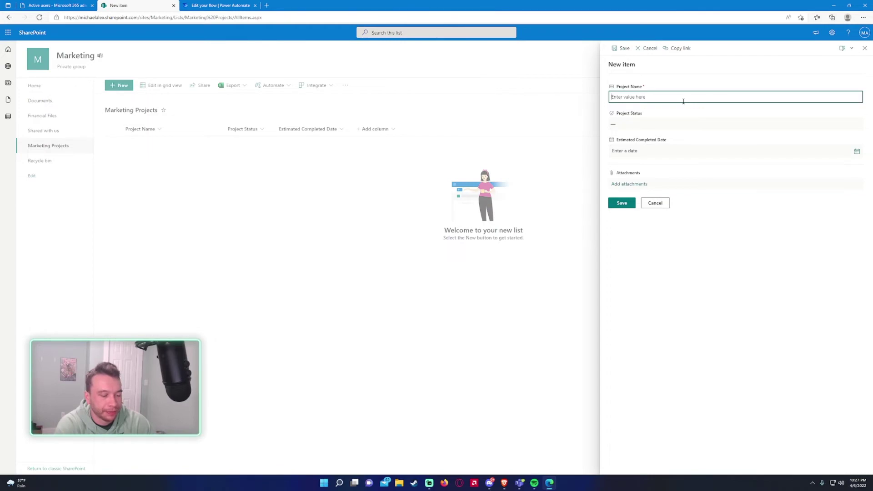
{"action": "type", "text": "4th Street Project"}
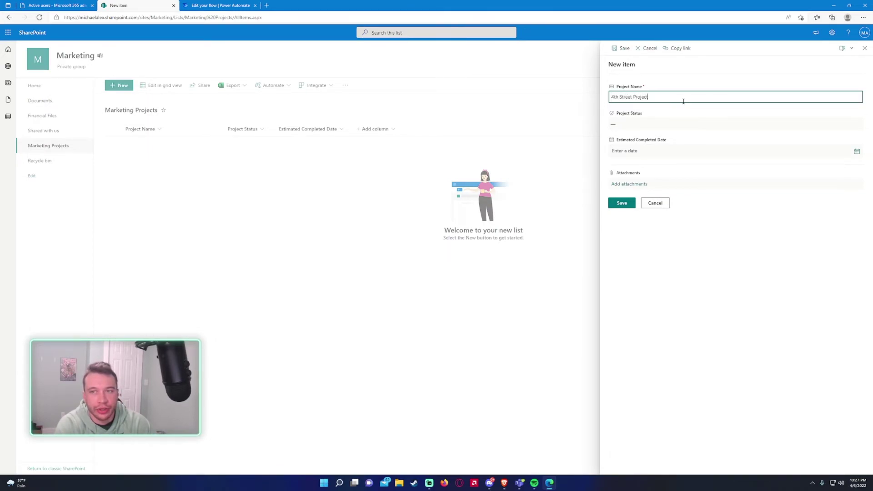
{"action": "key", "text": "Tab"}
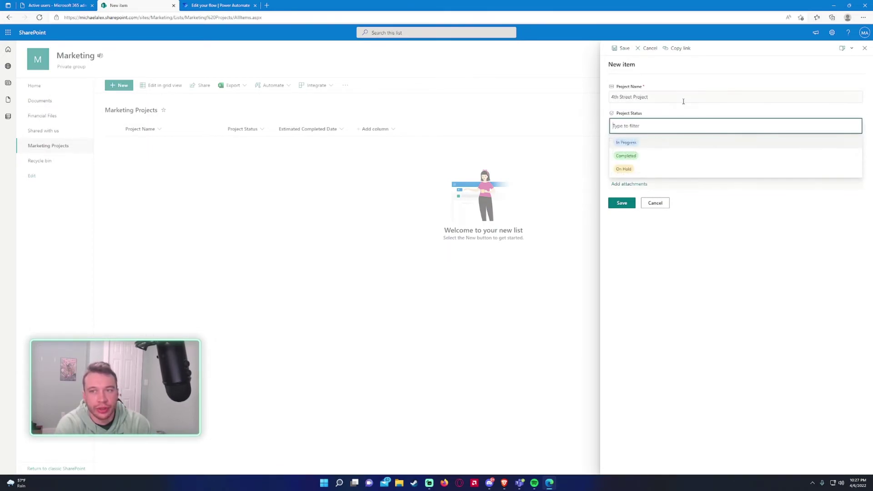
{"action": "left_click", "coordinate": [625, 143]}
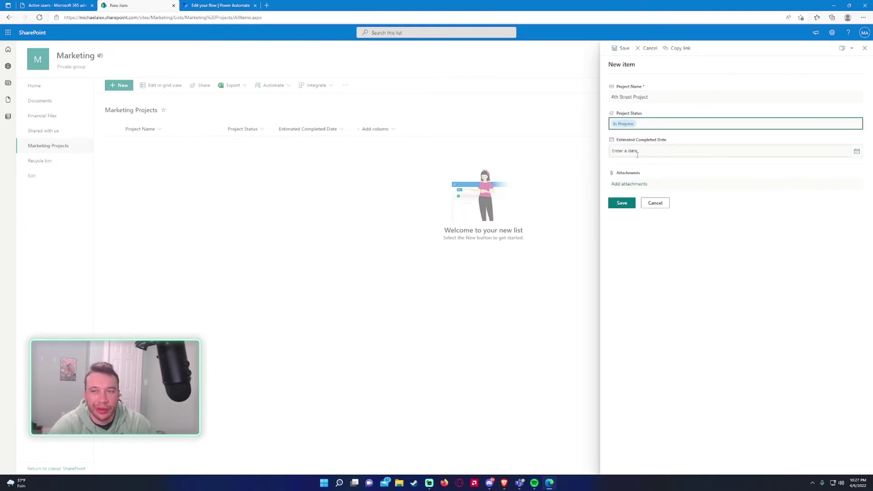
{"action": "key", "text": "Tab"}
{"action": "left_click", "coordinate": [853, 154]}
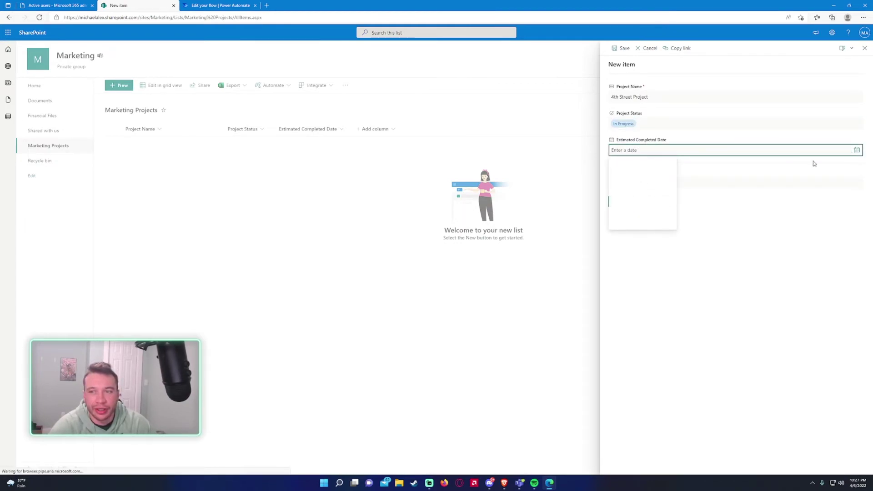
{"action": "left_click", "coordinate": [670, 161]}
{"action": "left_click", "coordinate": [670, 161]}
{"action": "left_click", "coordinate": [670, 161]}
{"action": "left_click", "coordinate": [670, 161]}
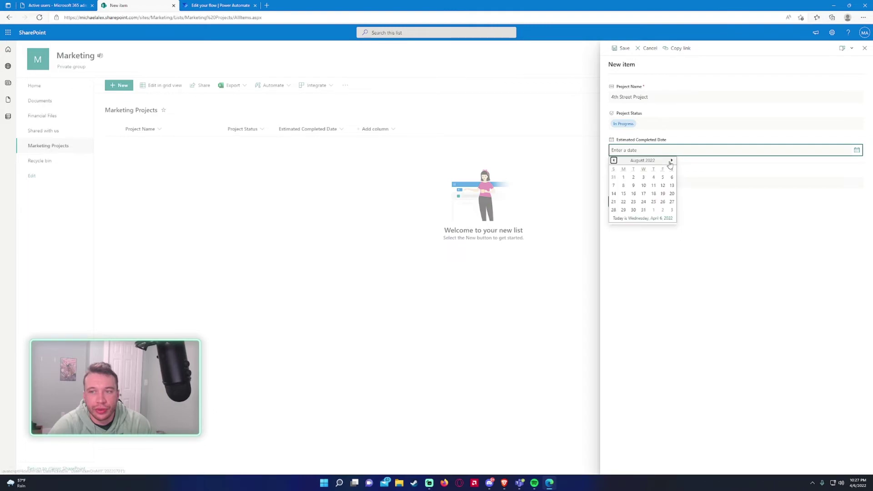
{"action": "left_click", "coordinate": [643, 210]}
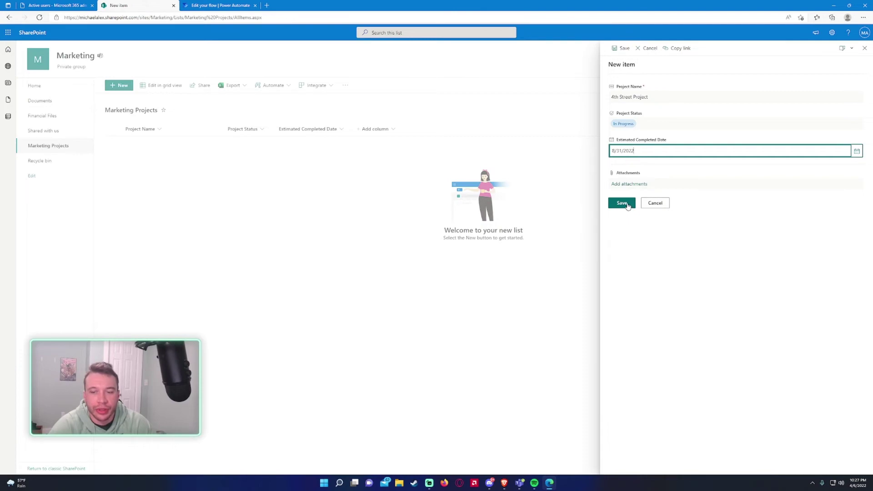
{"action": "left_click", "coordinate": [627, 205]}
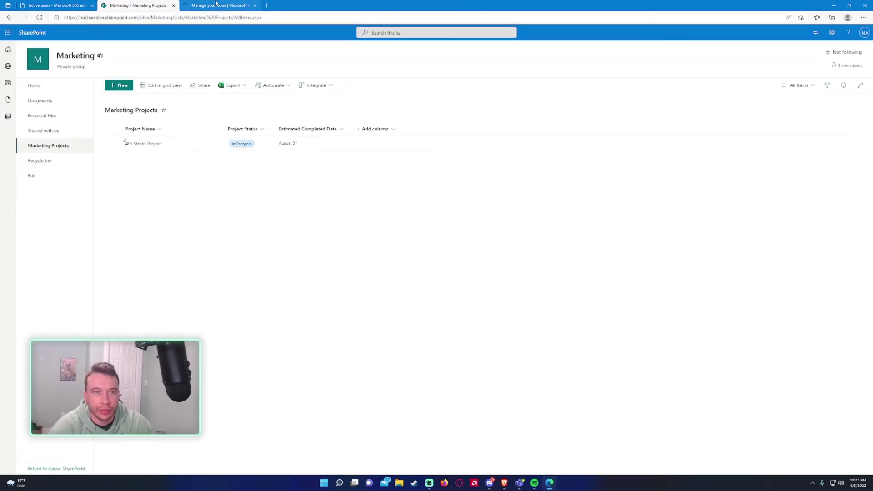
Refresh the flow's 28-day run history to confirm the new run, then bring up the Teams Notifications channel.
{"action": "left_click", "coordinate": [216, 5]}
{"action": "left_click", "coordinate": [568, 210]}
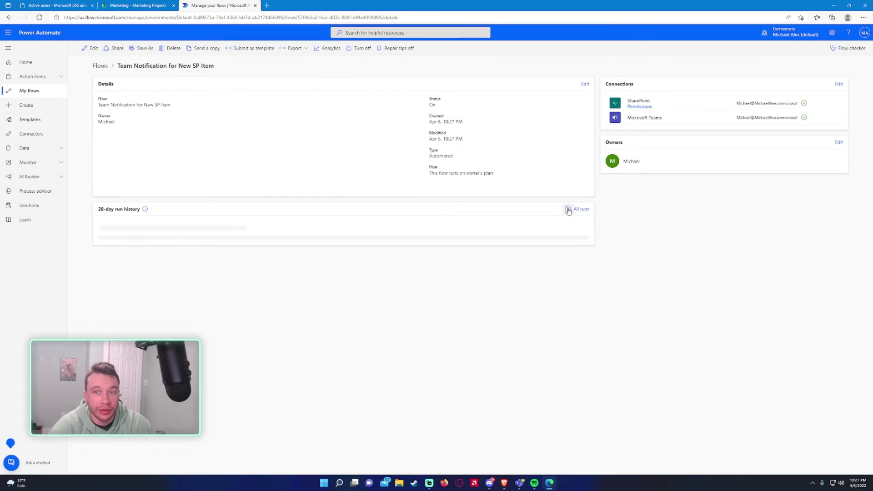
{"action": "left_click", "coordinate": [567, 210]}
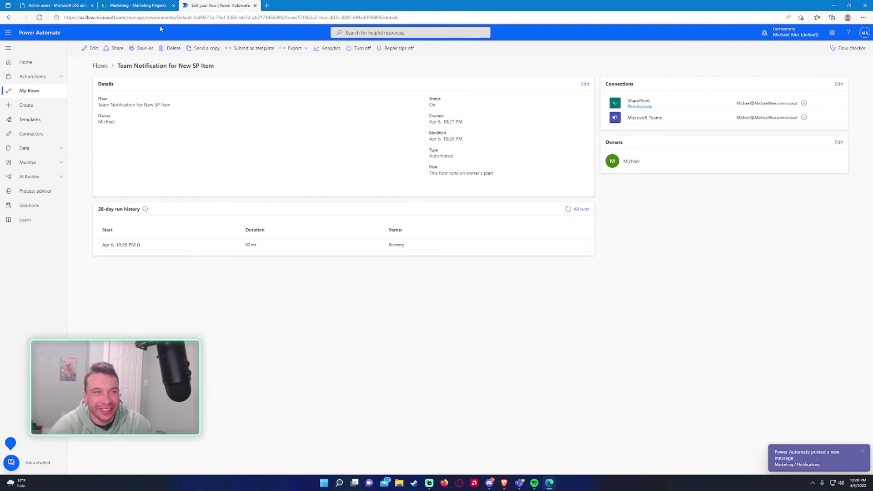
{"action": "left_click", "coordinate": [139, 6]}
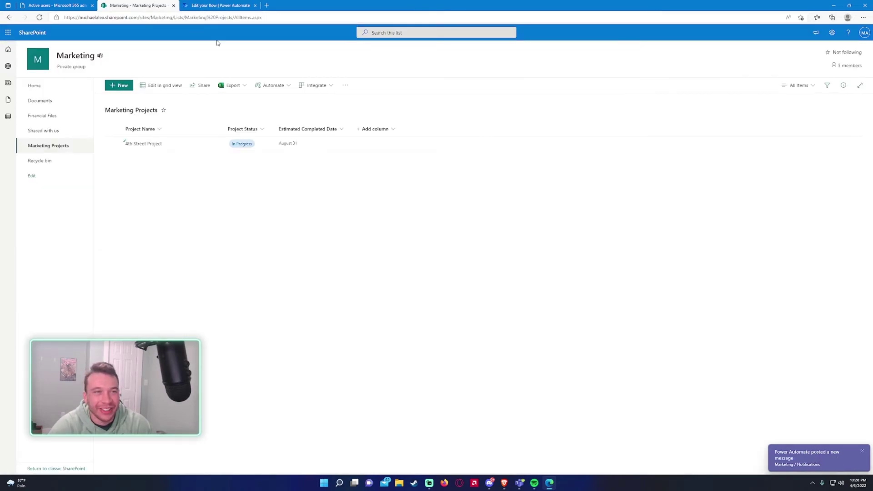
{"action": "left_click", "coordinate": [240, 5]}
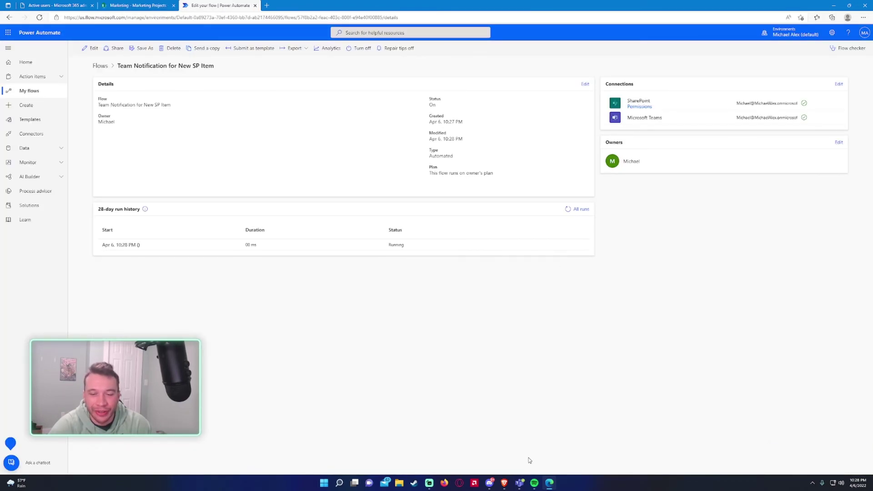
{"action": "left_click", "coordinate": [522, 482]}
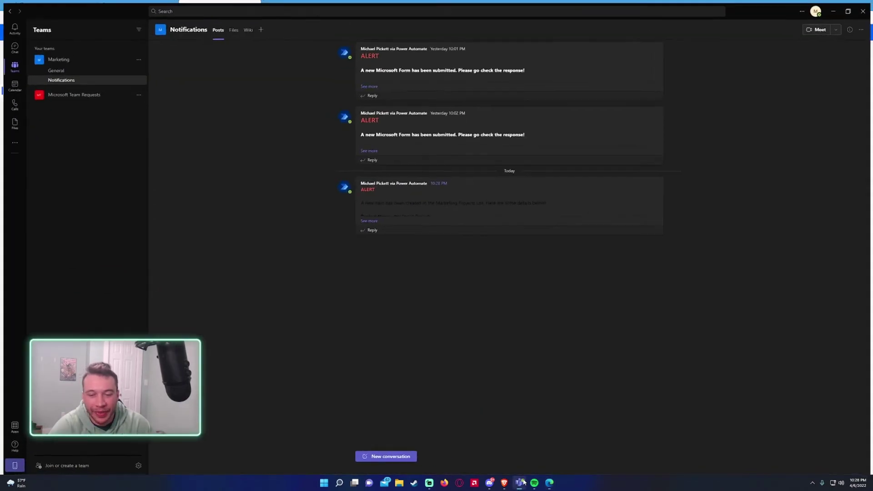
Expand the new ALERT post and switch Teams to the Default light theme.
{"action": "left_click", "coordinate": [368, 220]}
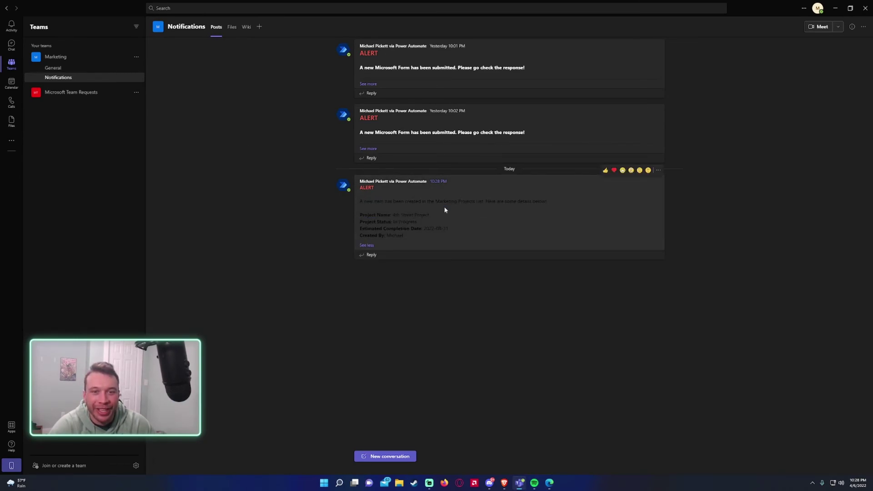
{"action": "left_click", "coordinate": [814, 7]}
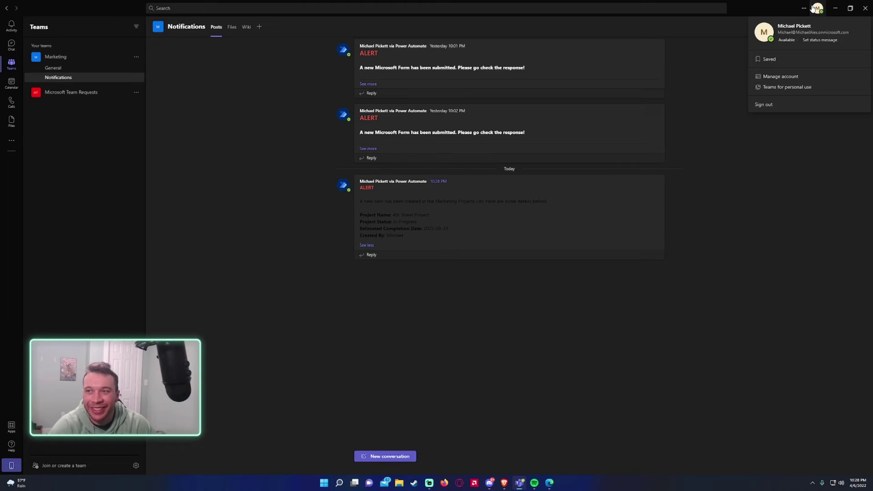
{"action": "left_click", "coordinate": [805, 8]}
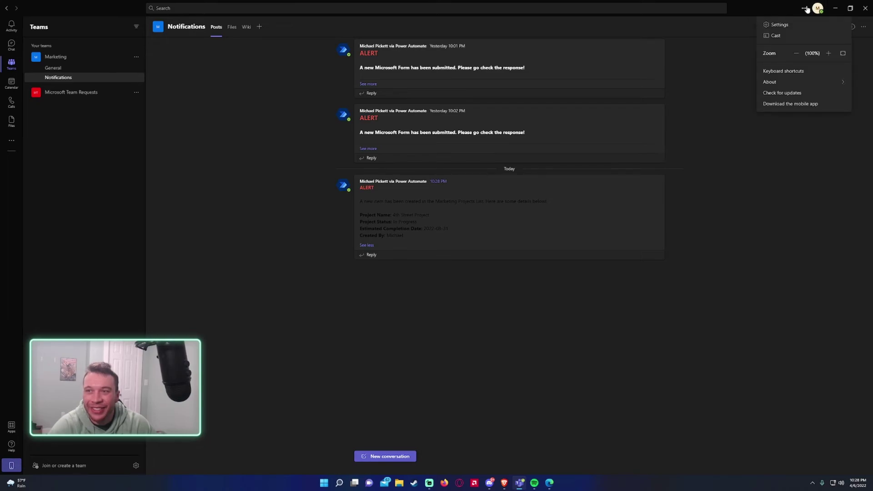
{"action": "left_click", "coordinate": [780, 25]}
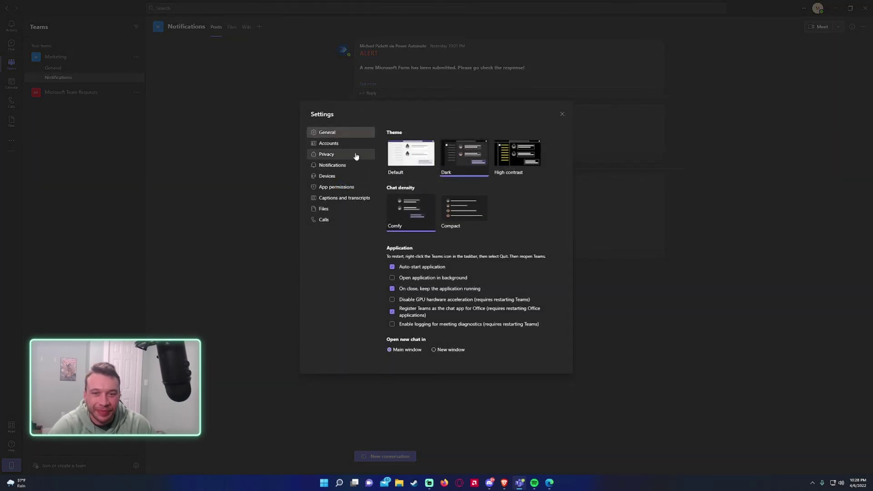
{"action": "left_click", "coordinate": [399, 156]}
{"action": "left_click", "coordinate": [562, 114]}
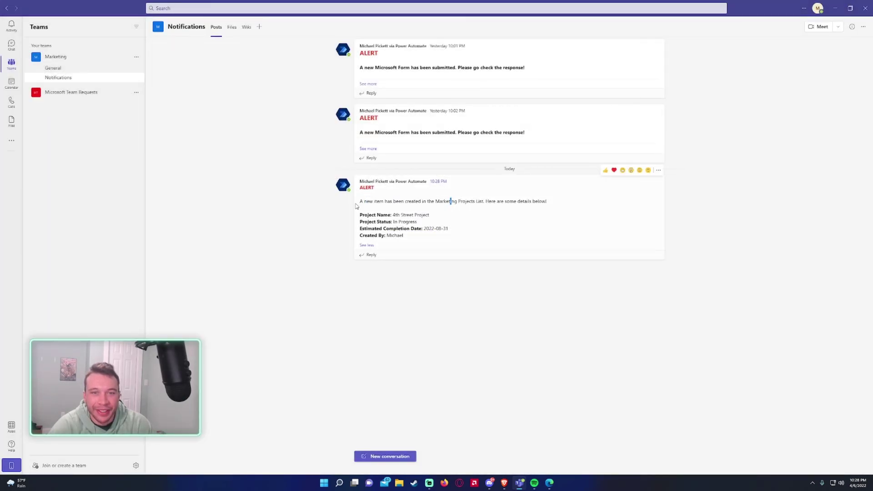
Highlight the post's opening sentence and project details, like the post, and minimize Teams.
{"action": "left_click_drag", "start_coordinate": [361, 203], "coordinate": [526, 217]}
{"action": "left_click", "coordinate": [371, 211]}
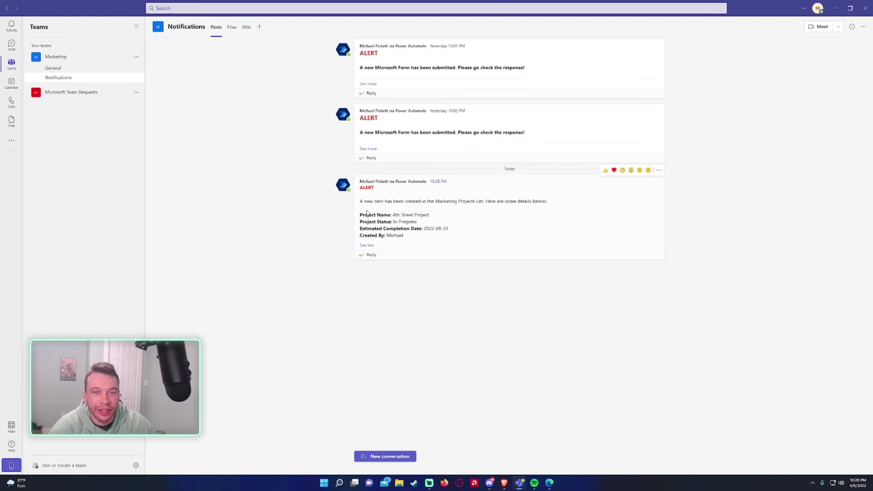
{"action": "left_click_drag", "start_coordinate": [367, 212], "coordinate": [434, 238]}
{"action": "left_click", "coordinate": [434, 238]}
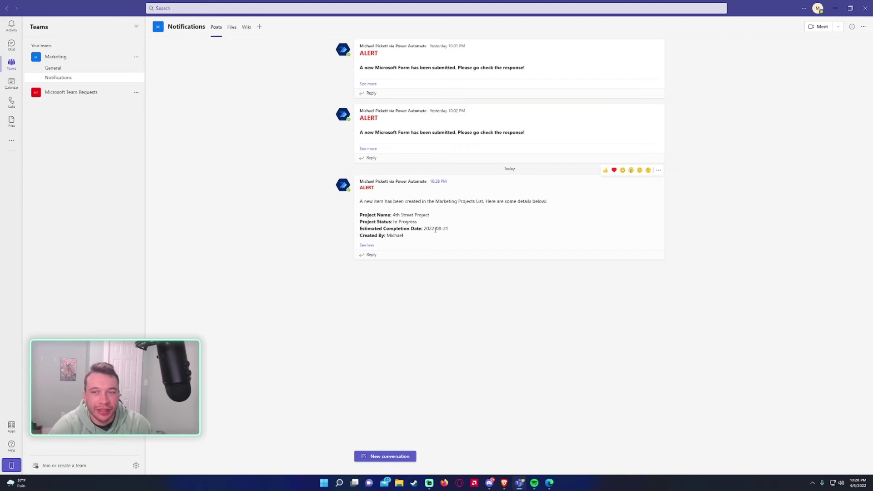
{"action": "left_click", "coordinate": [606, 171]}
{"action": "left_click", "coordinate": [835, 8]}
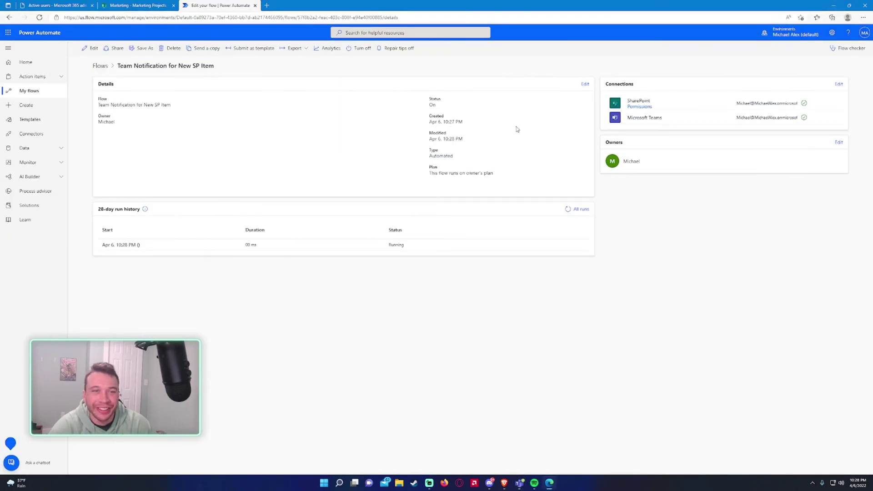
Refresh the flow's run history and go back to the SharePoint Marketing Projects list.
{"action": "left_click", "coordinate": [568, 209]}
{"action": "left_click", "coordinate": [130, 7]}
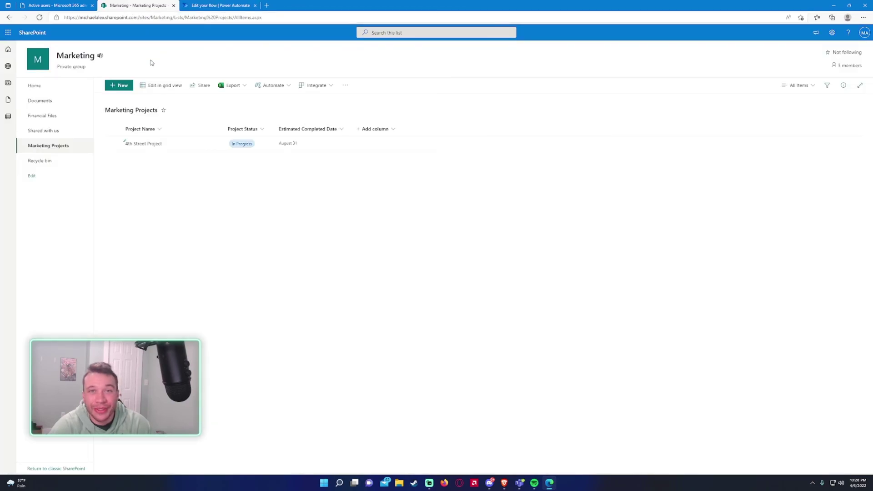